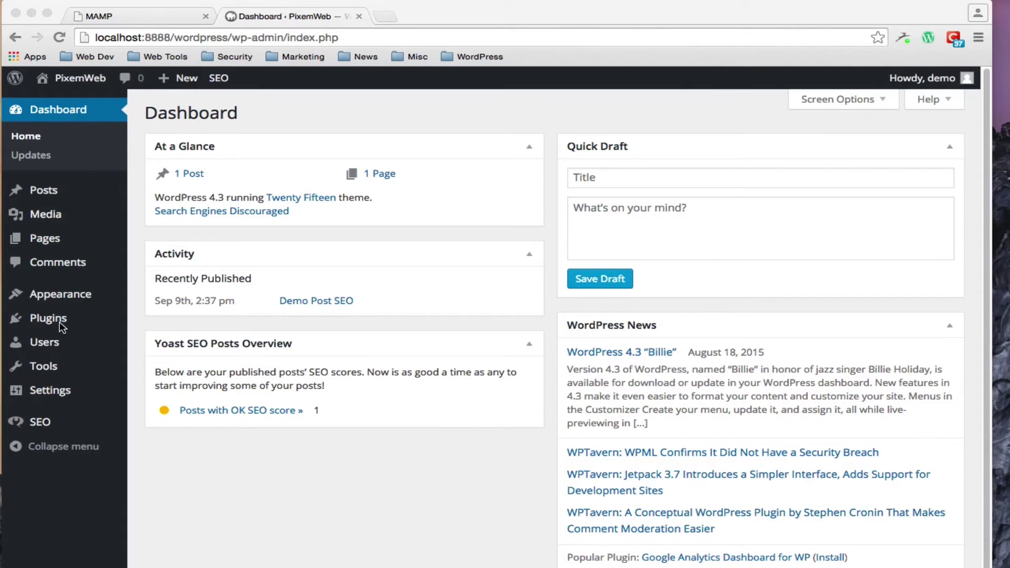
- Search the Add Plugins page for 'ewww' to find EWWW Image Optimizer
mouse_move(62, 324)
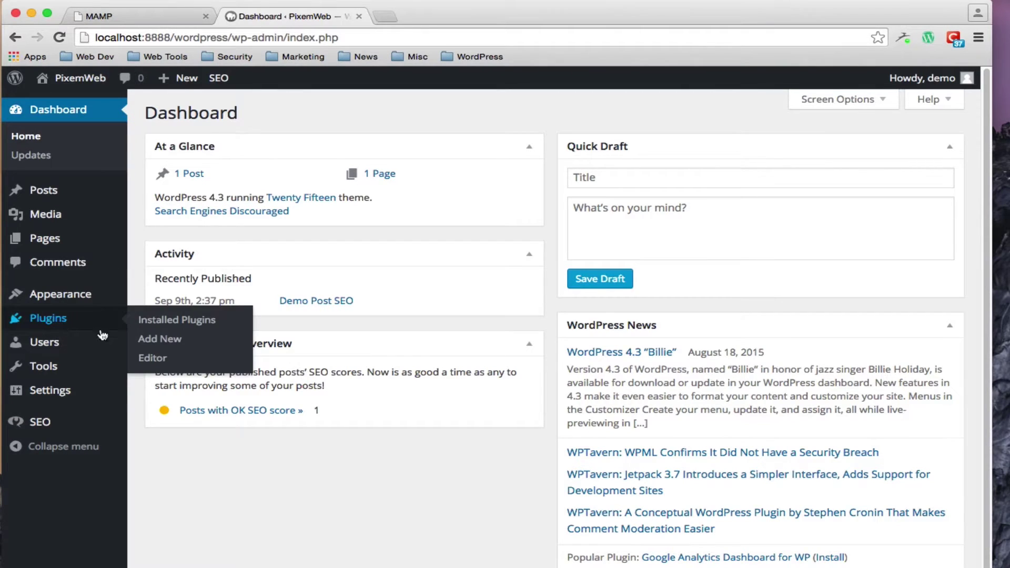
left_click(163, 340)
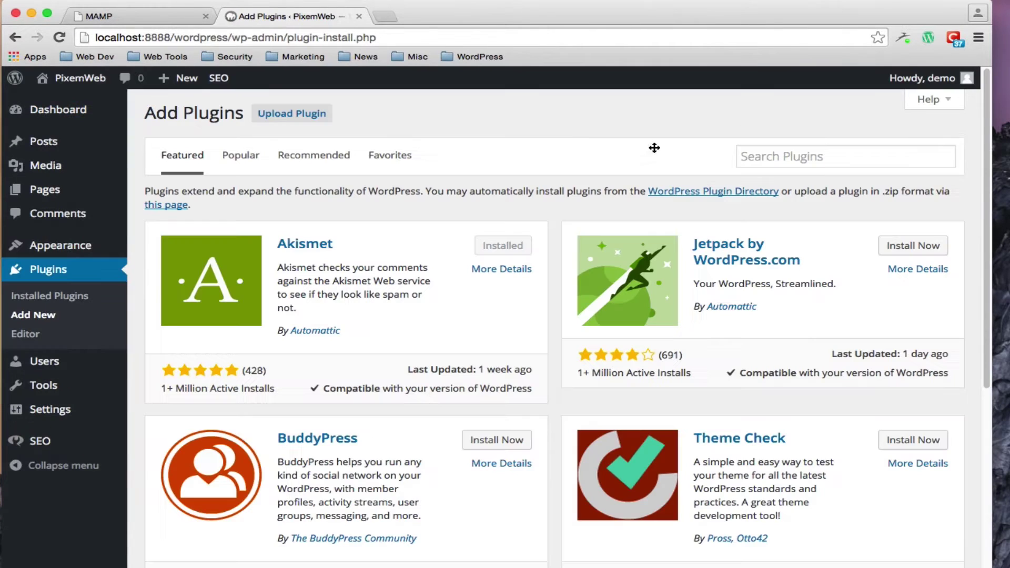
left_click(757, 160)
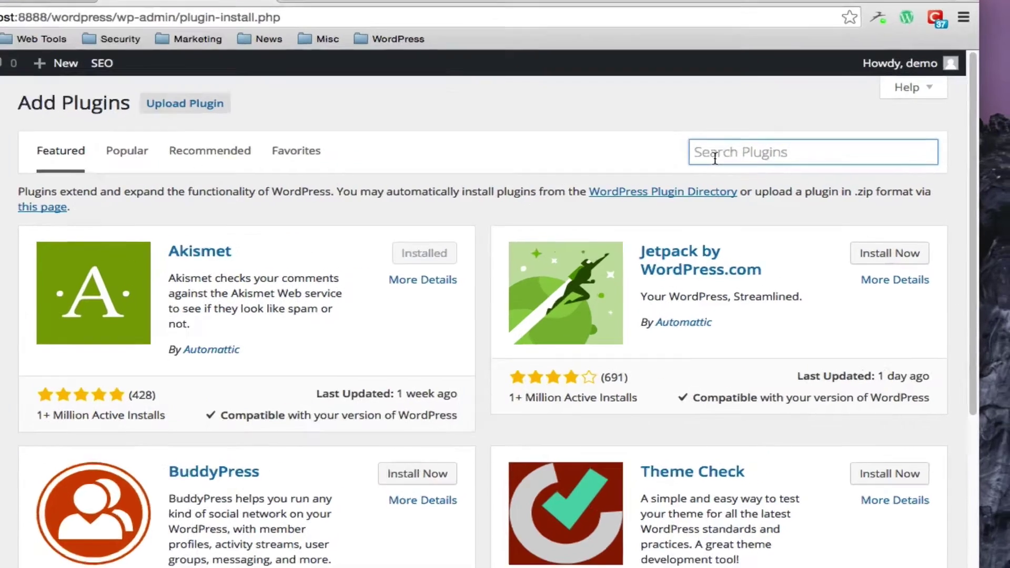
type("ewww")
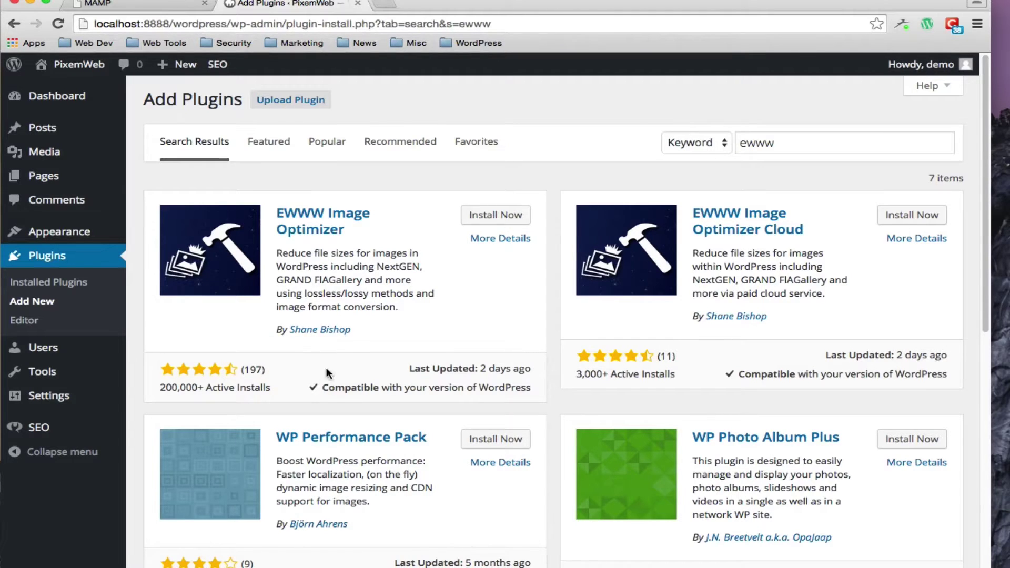
left_click(494, 237)
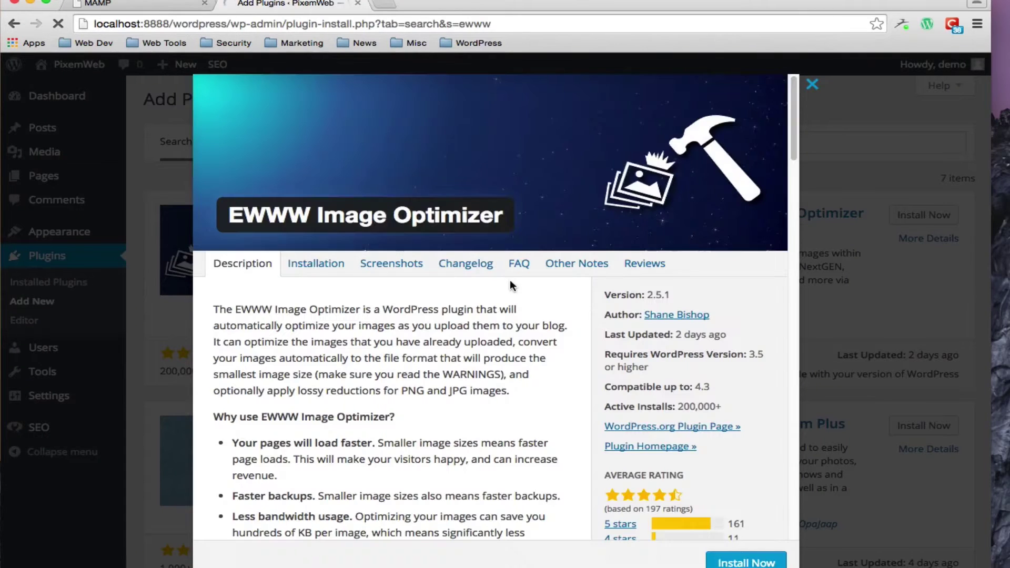
scroll(511, 341, "down", 5)
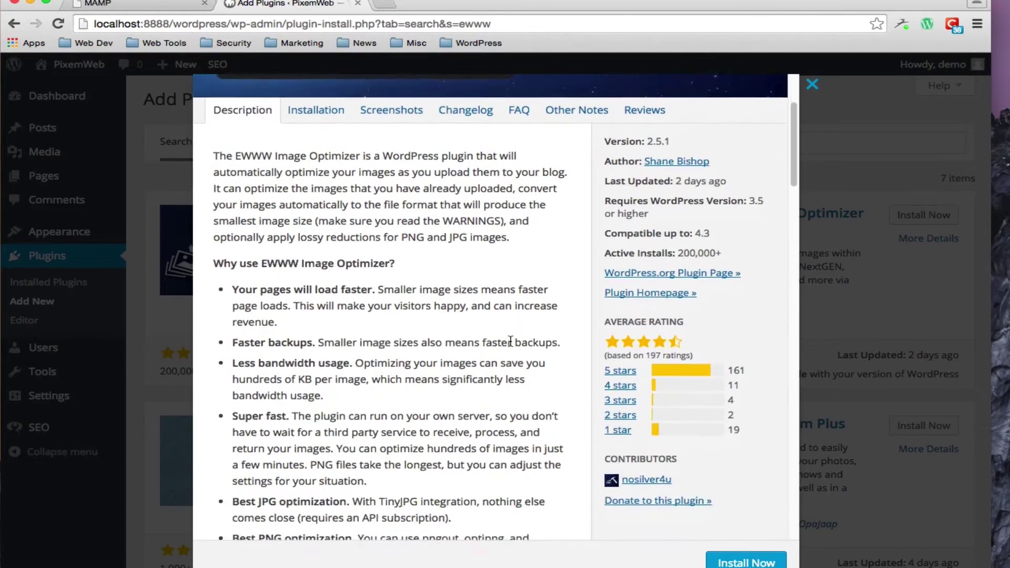
scroll(510, 341, "down", 4)
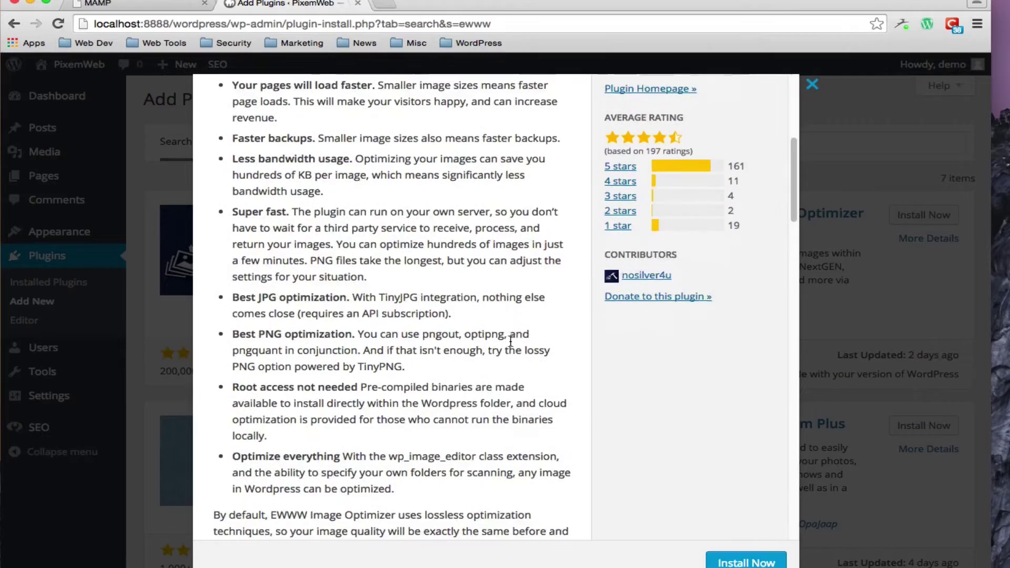
scroll(510, 341, "up", 8)
scroll(510, 341, "up", 2)
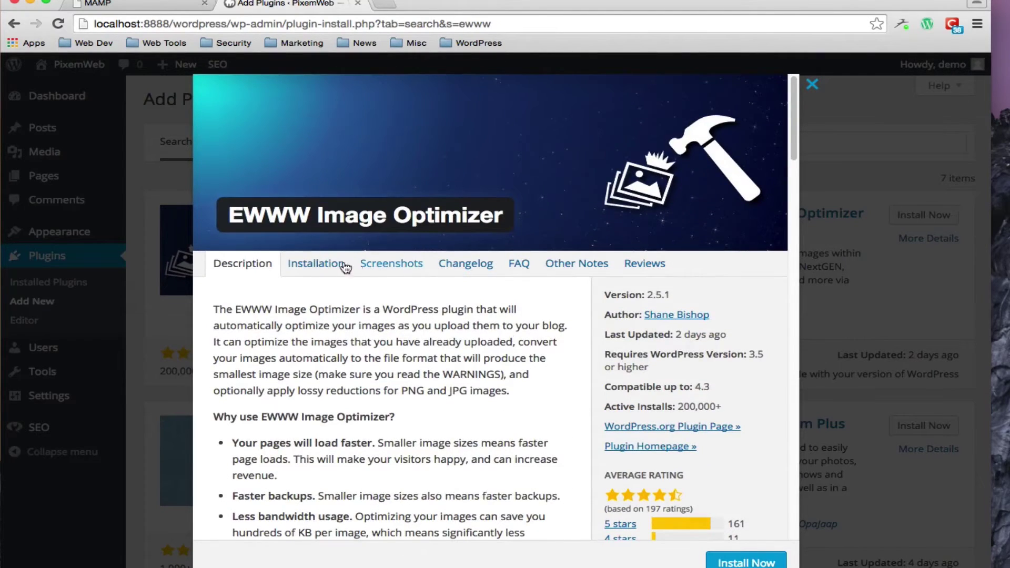
left_click(322, 265)
scroll(359, 368, "down", 1)
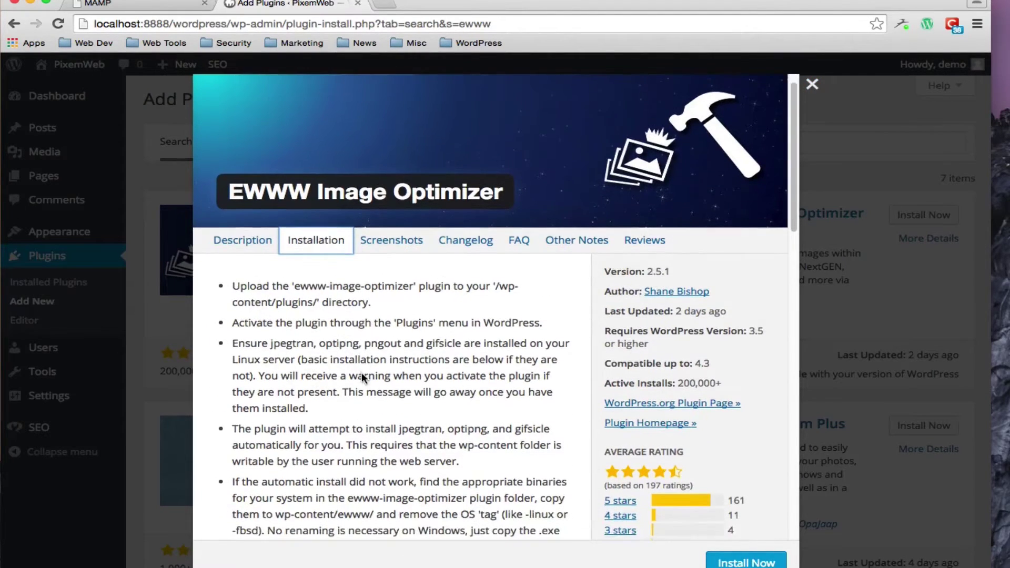
left_click(398, 241)
left_click(454, 247)
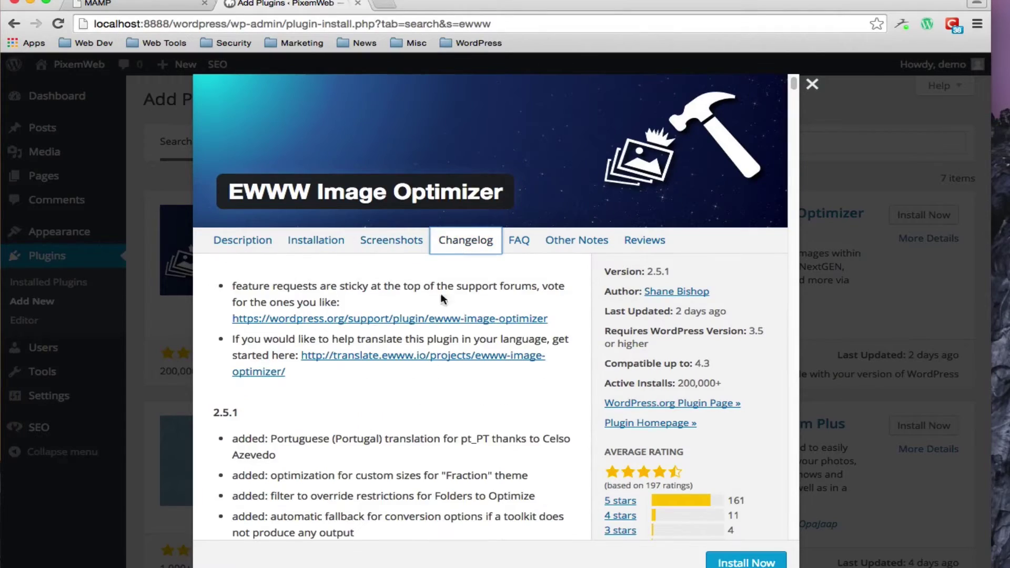
scroll(428, 374, "down", 2)
scroll(428, 373, "down", 7)
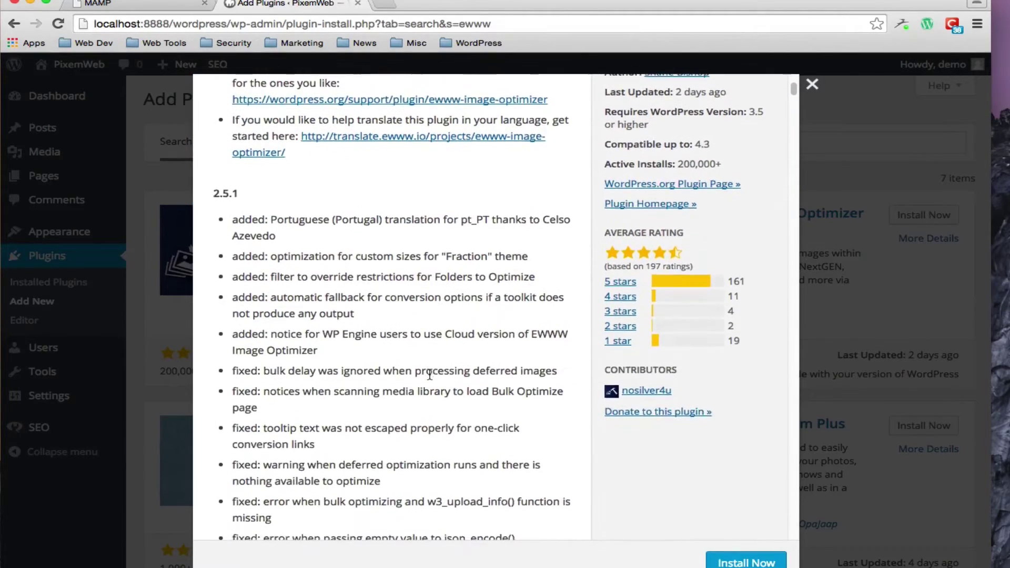
scroll(430, 374, "up", 6)
scroll(430, 374, "up", 5)
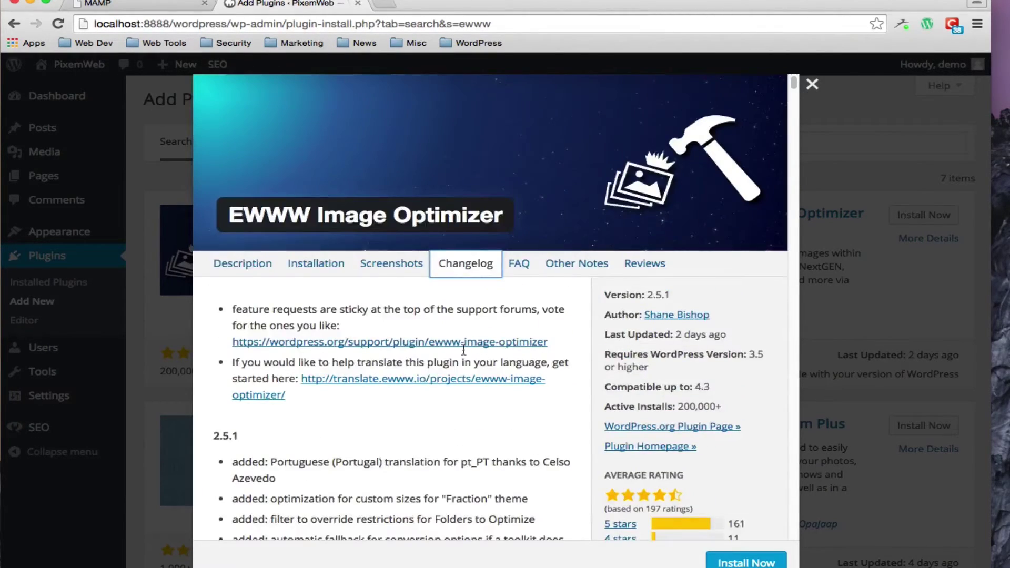
left_click(518, 263)
scroll(566, 346, "down", 5)
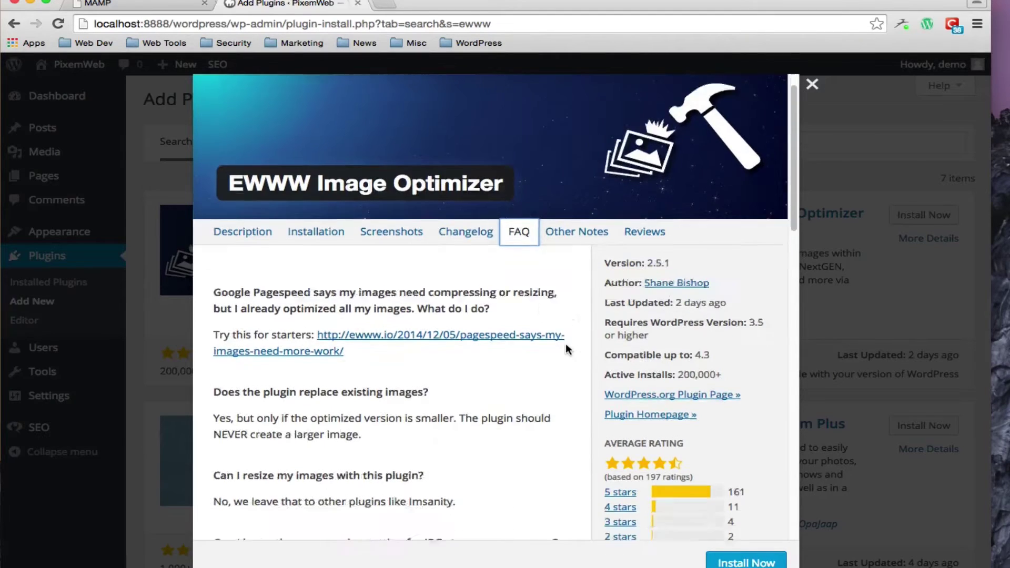
scroll(567, 346, "down", 6)
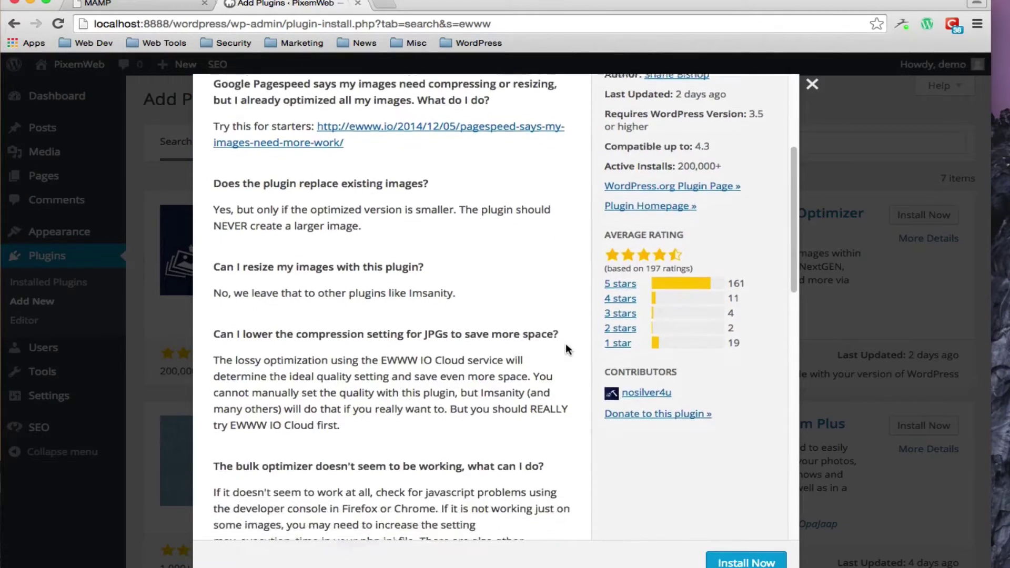
scroll(566, 343, "down", 1)
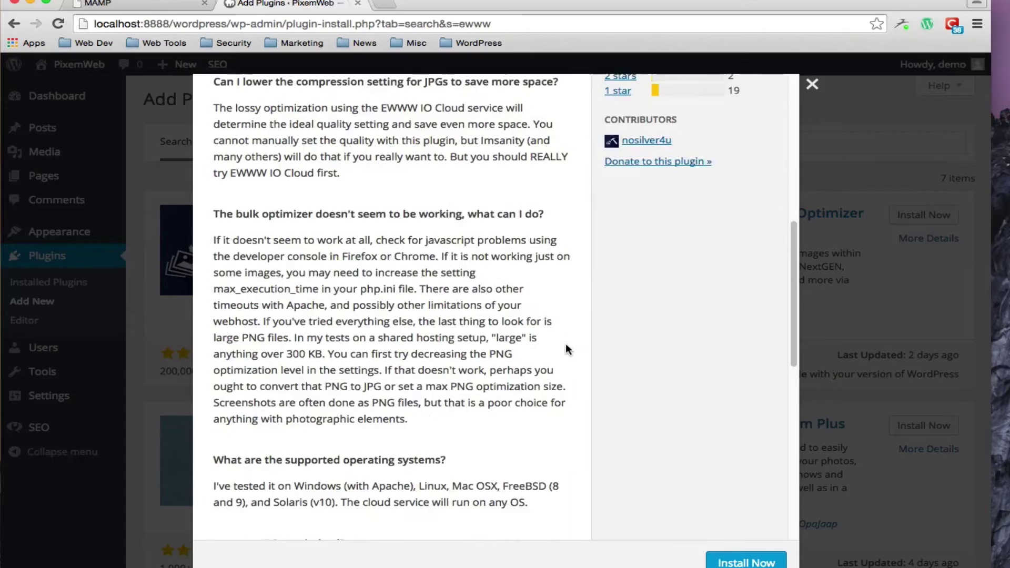
scroll(579, 317, "up", 10)
left_click(576, 265)
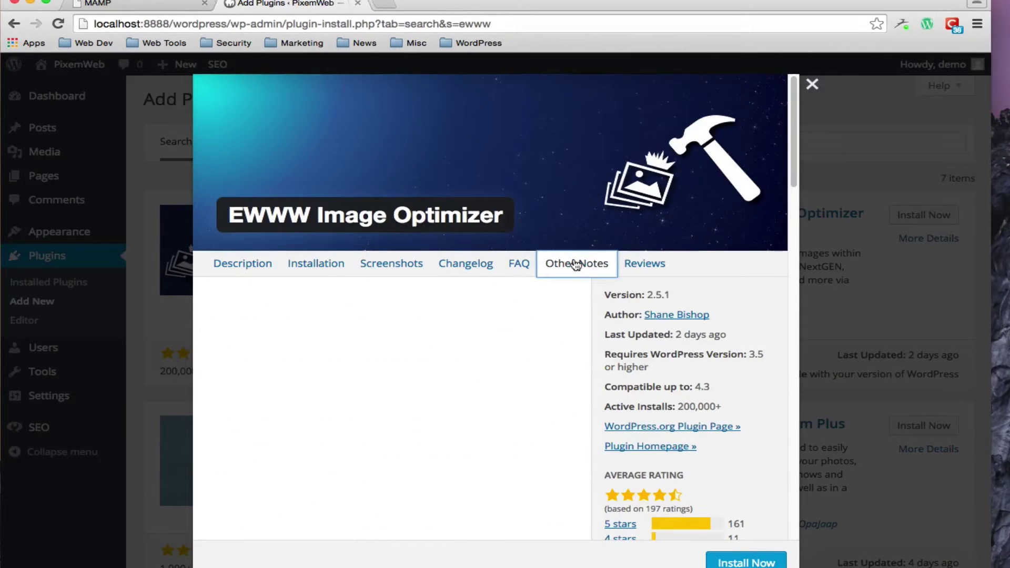
left_click(643, 265)
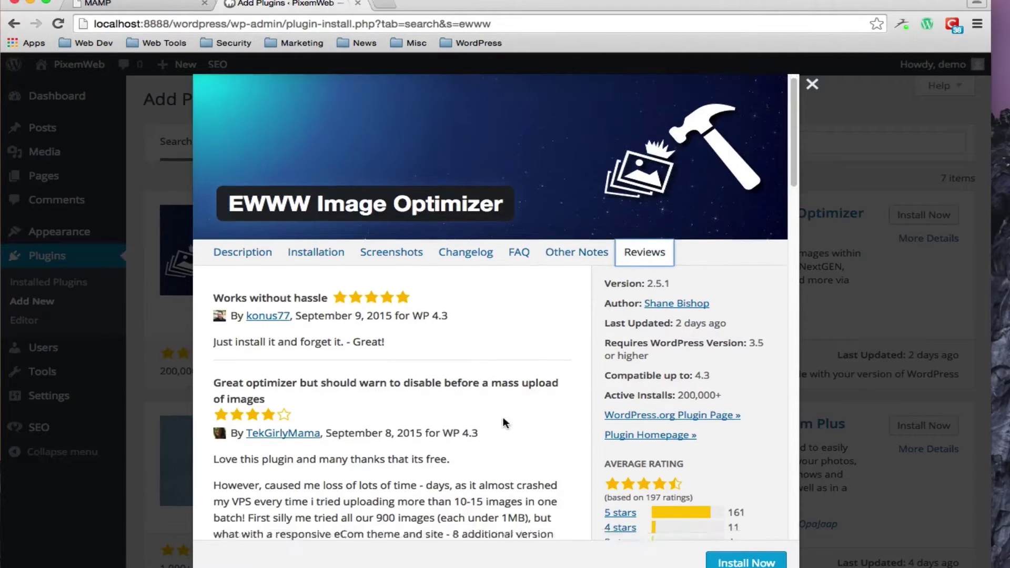
scroll(503, 418, "down", 5)
scroll(503, 417, "up", 5)
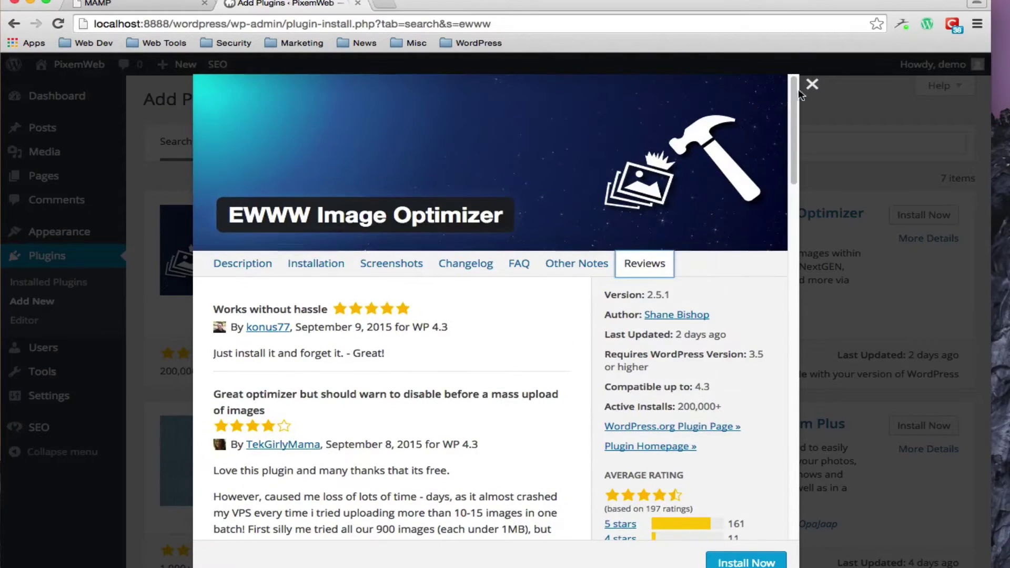
left_click(813, 85)
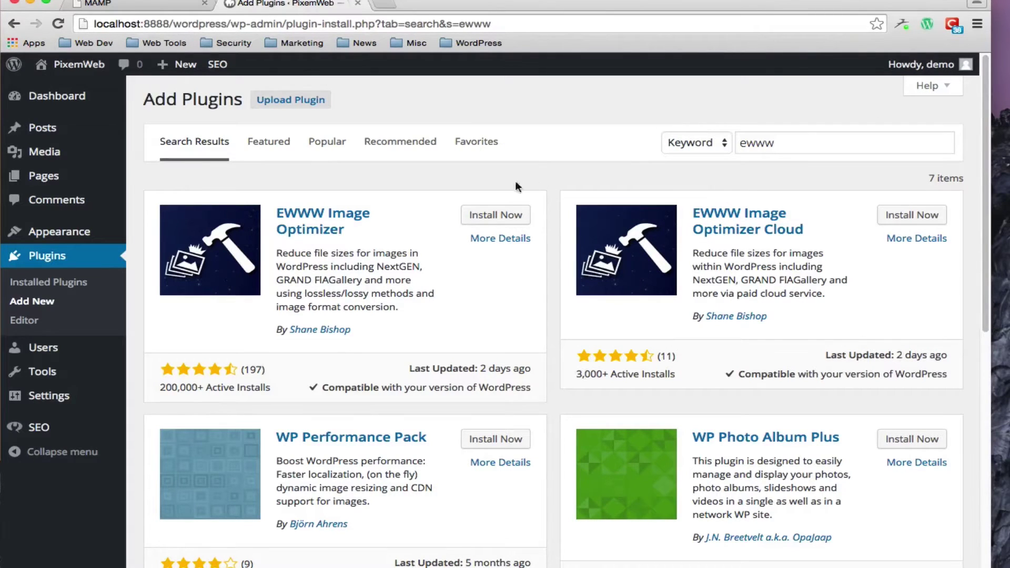
- Install EWWW Image Optimizer 2.5.1 and activate it
left_click(502, 216)
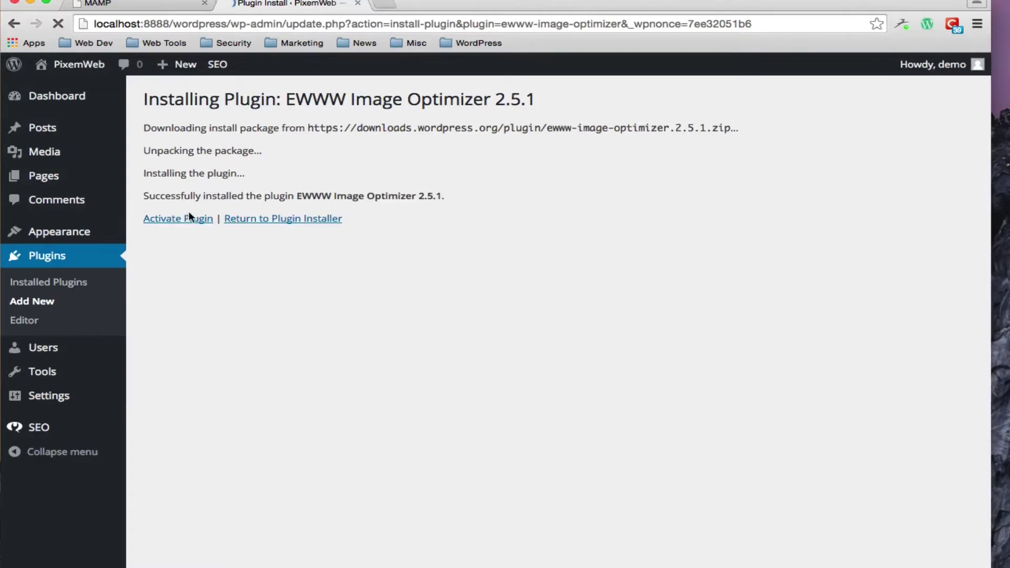
left_click(188, 218)
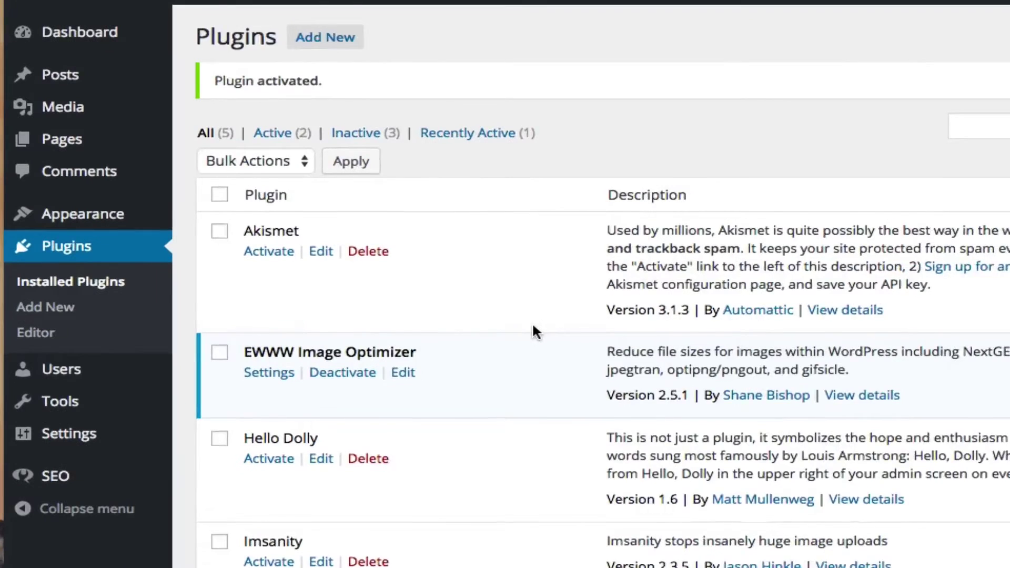
scroll(533, 331, "down", 2)
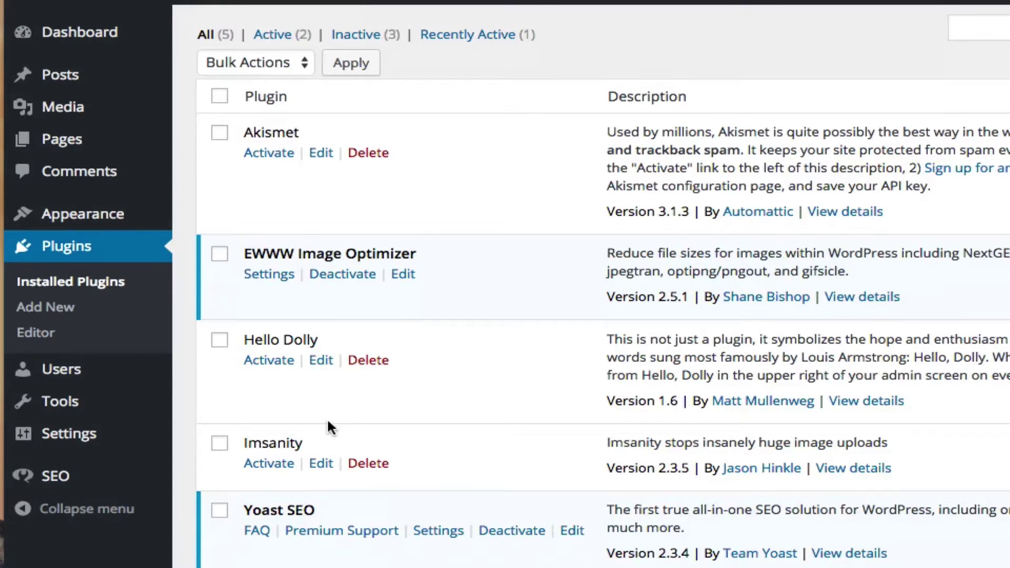
scroll(331, 411, "up", 2)
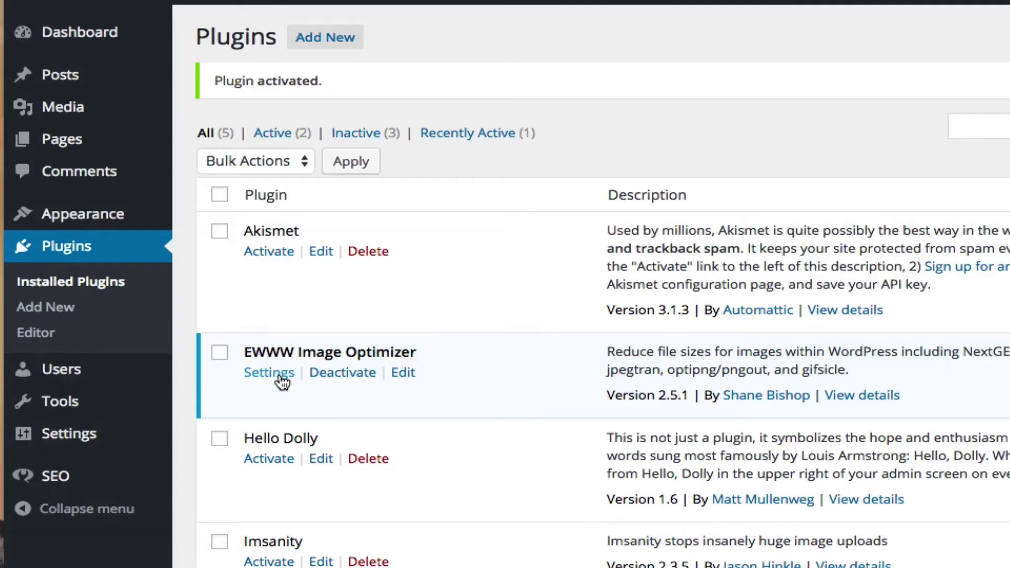
- Open the EWWW Image Optimizer settings, reviewing Cloud Settings before the Basic Settings options
mouse_move(129, 449)
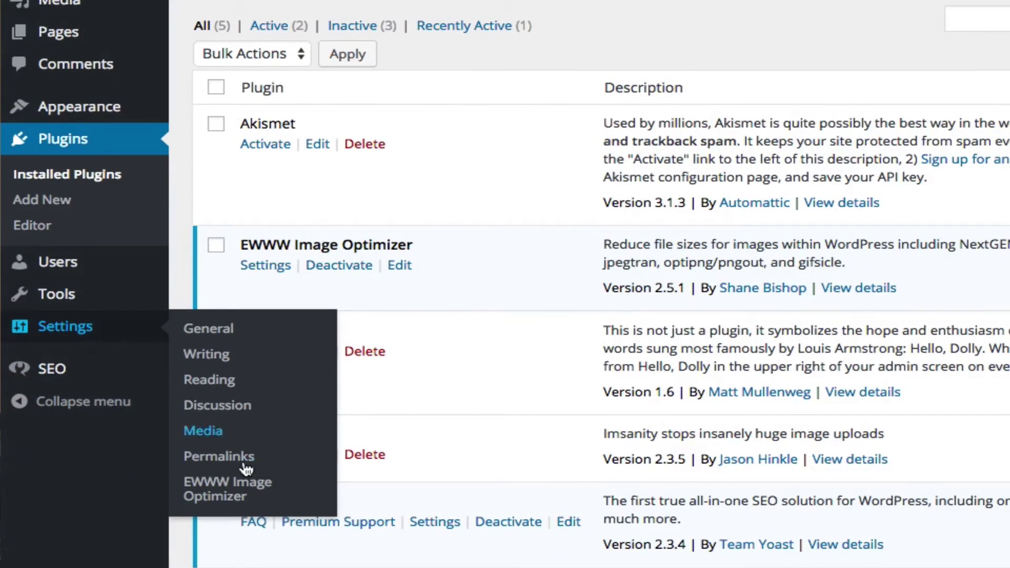
left_click(227, 488)
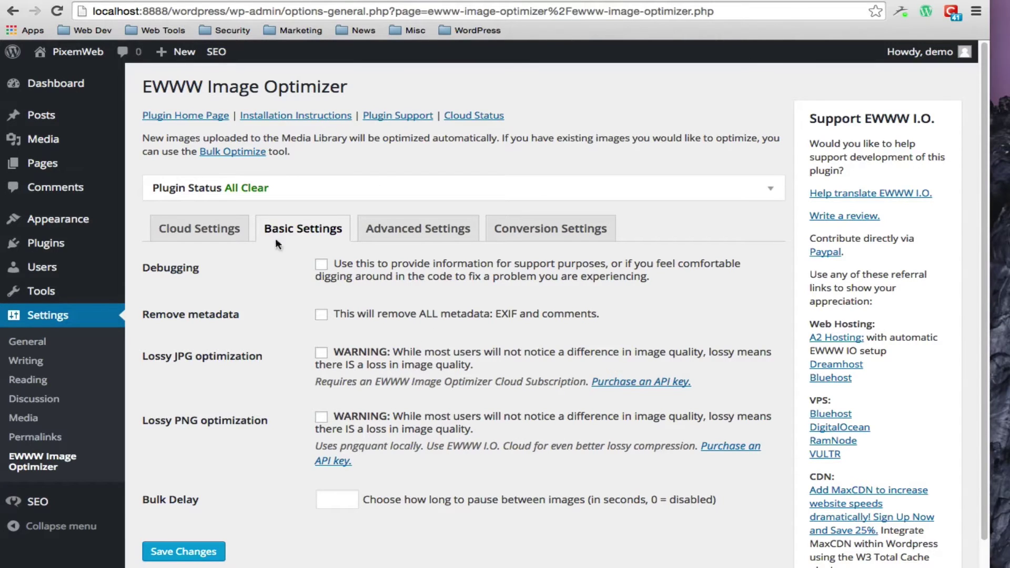
left_click(210, 231)
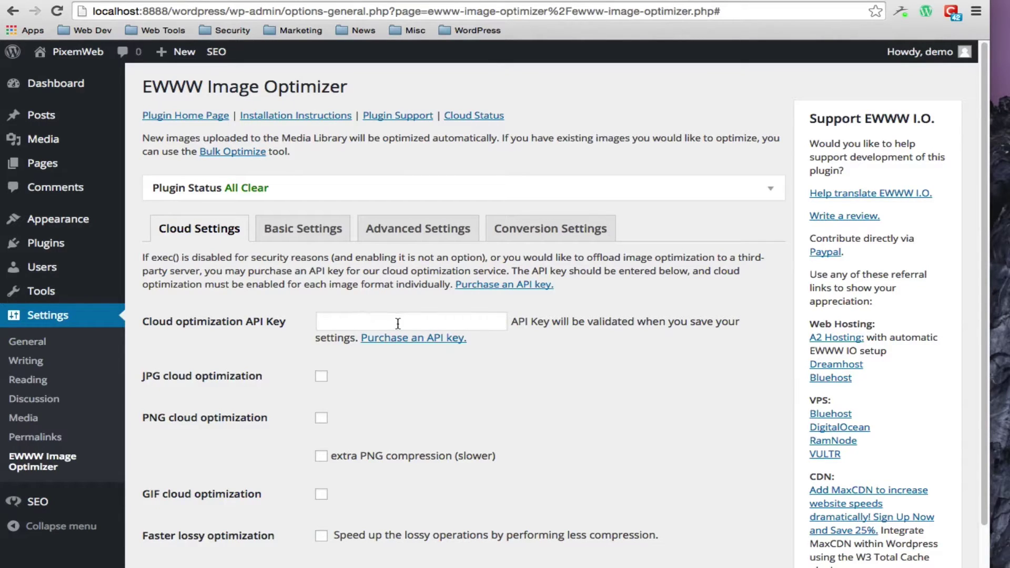
left_click(297, 230)
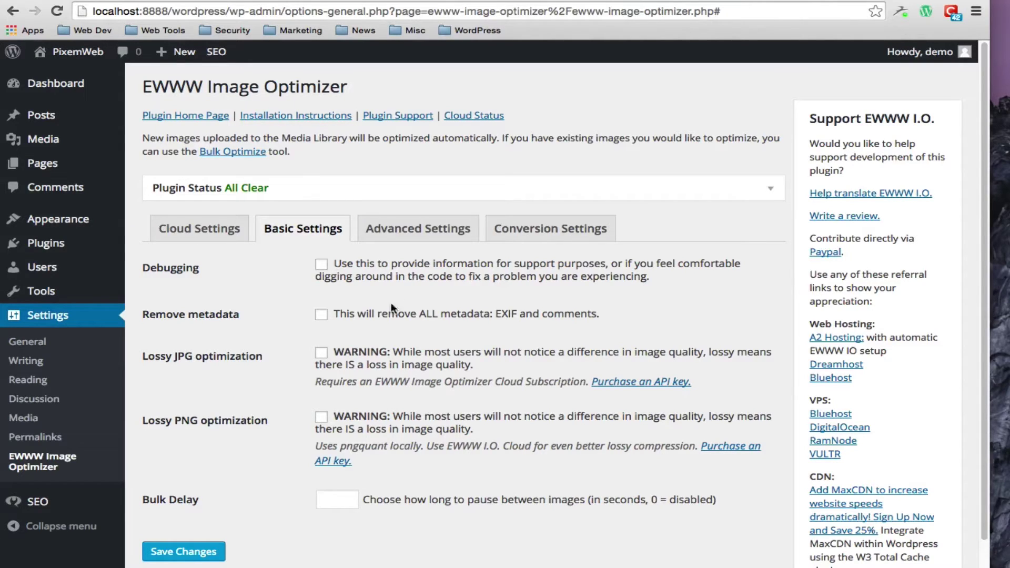
- Enable Remove metadata in Basic Settings, leaving lossy JPG and PNG optimization off
left_click(321, 315)
scroll(434, 276, "down", 1)
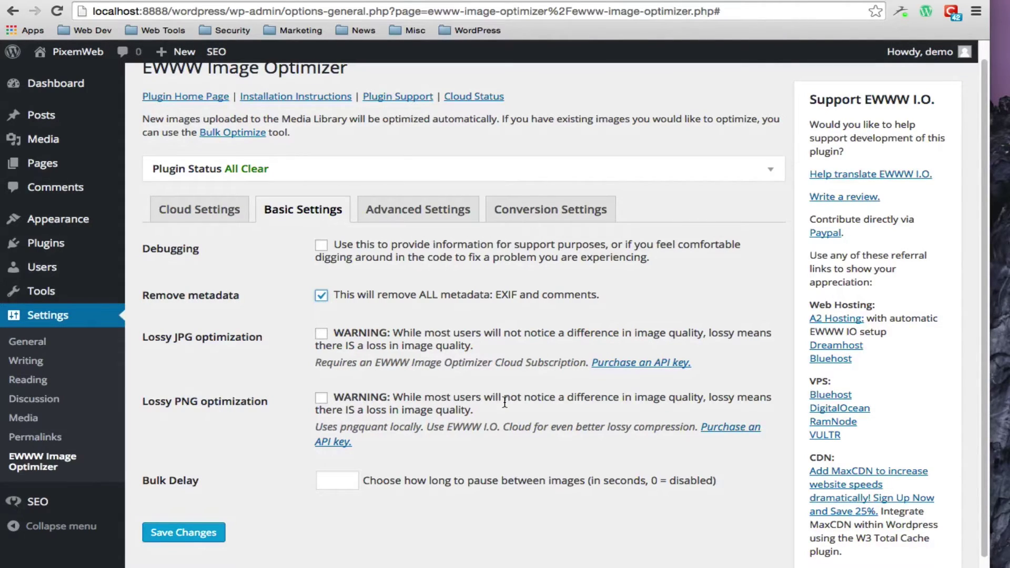
scroll(499, 431, "down", 1)
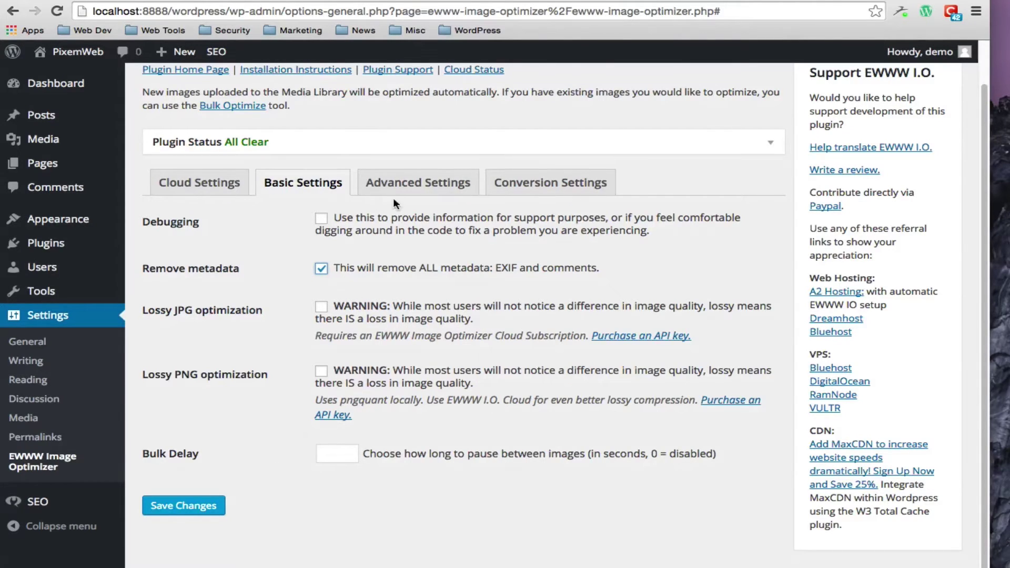
- In Advanced Settings, keep optipng at Level 2: 8 trials and pngout at Level 2: Longest Match (Fast)
left_click(413, 184)
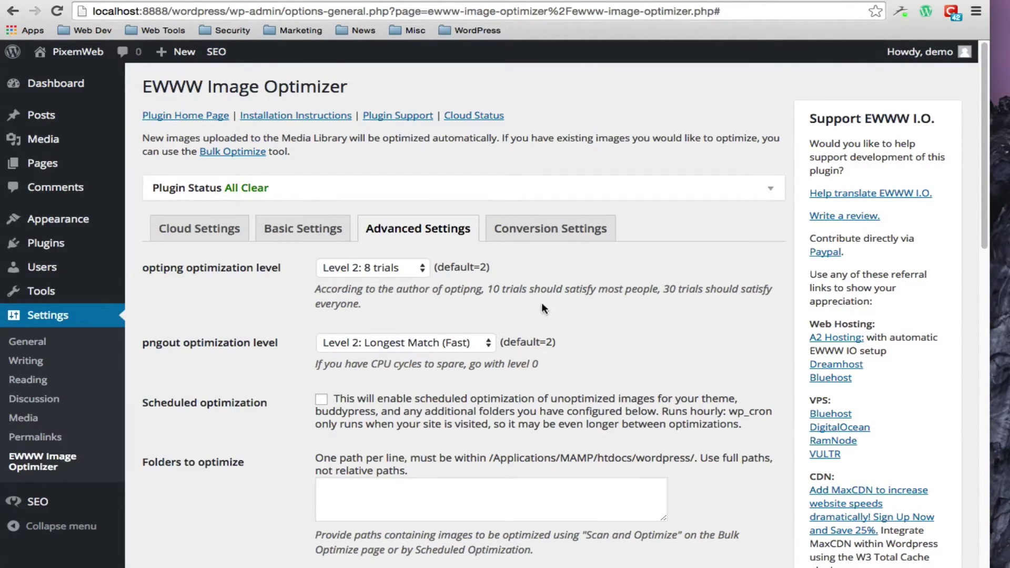
scroll(571, 306, "down", 2)
scroll(552, 300, "up", 2)
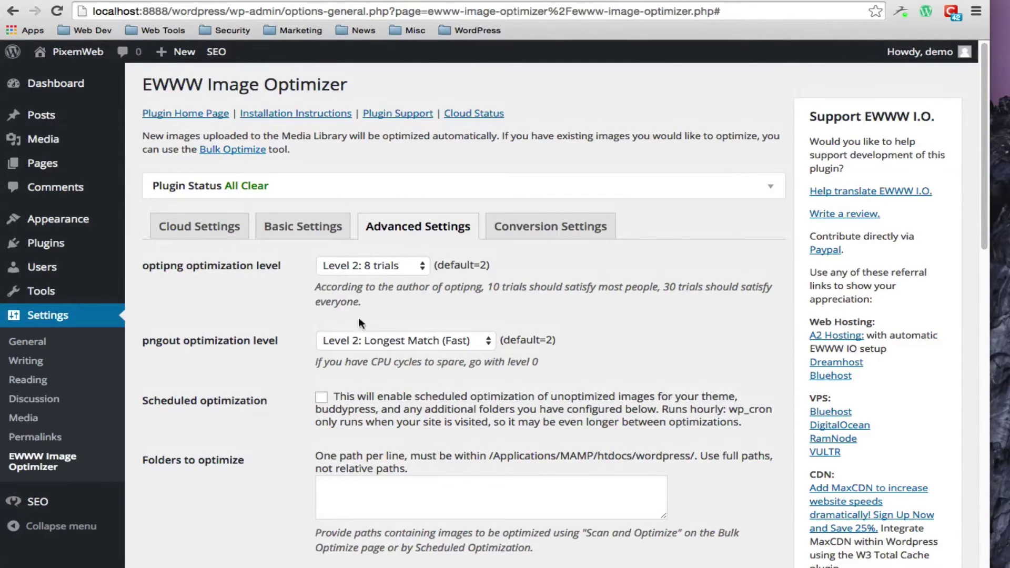
scroll(270, 353, "down", 2)
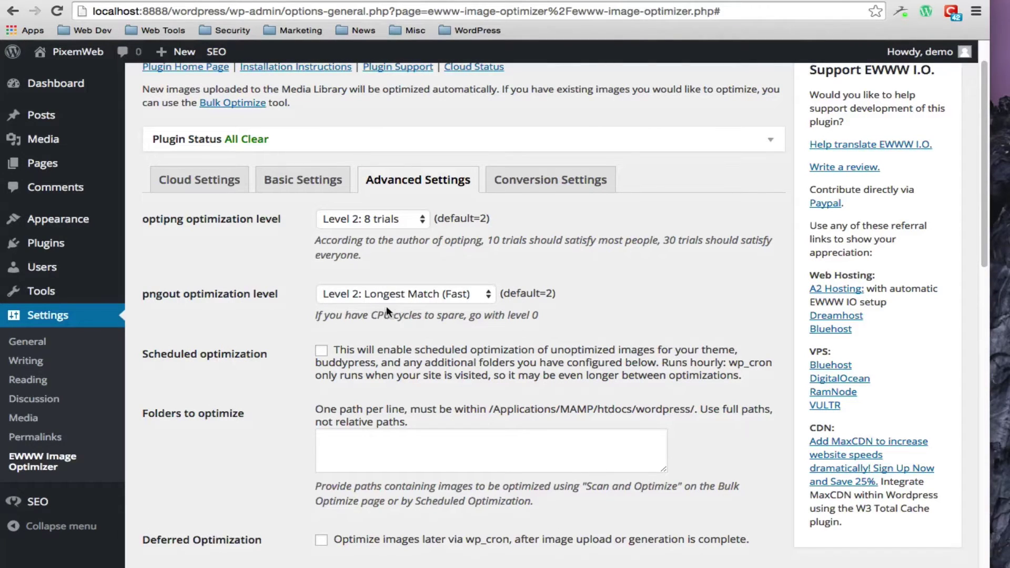
scroll(329, 343, "down", 2)
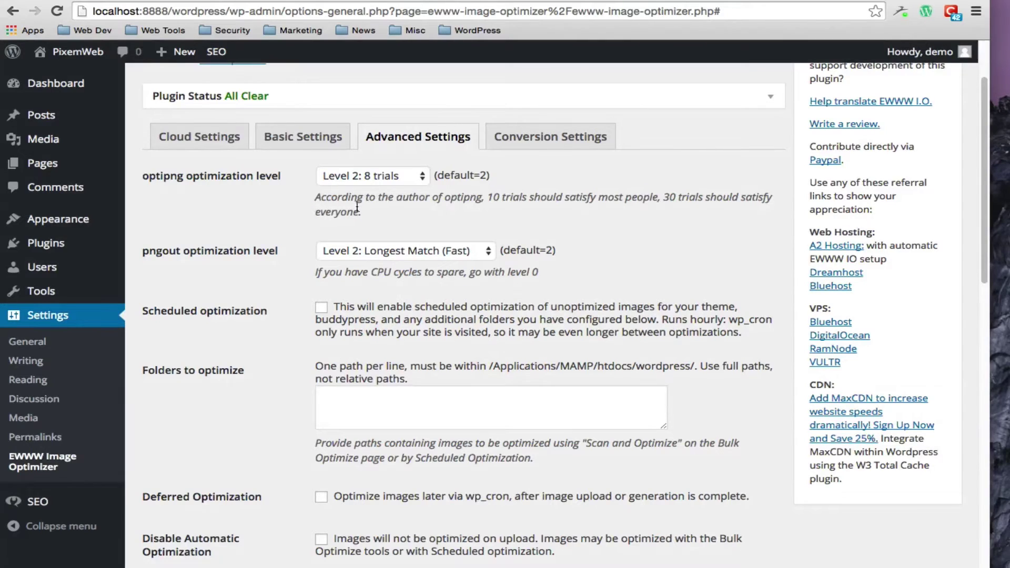
left_click(416, 177)
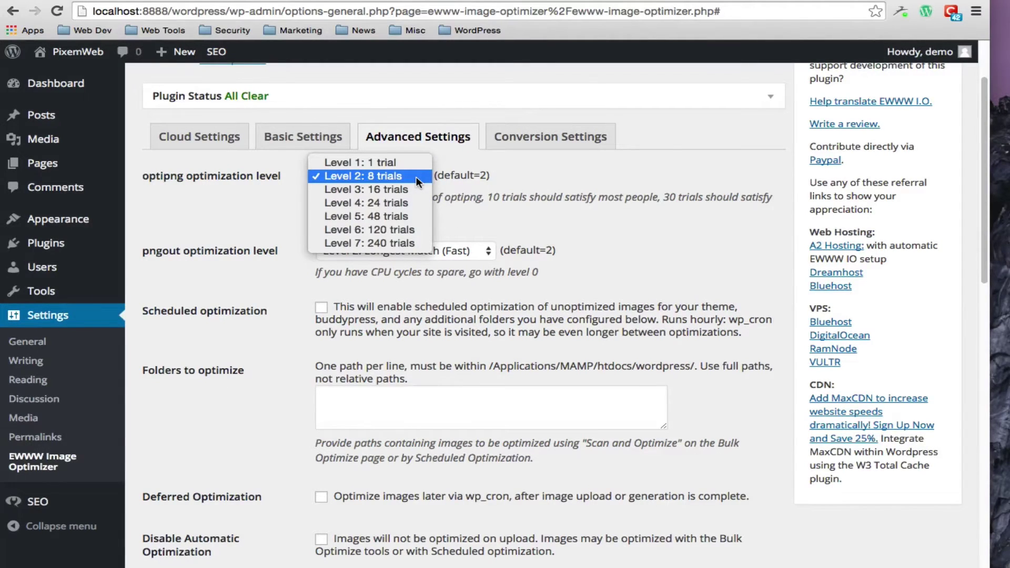
left_click(427, 177)
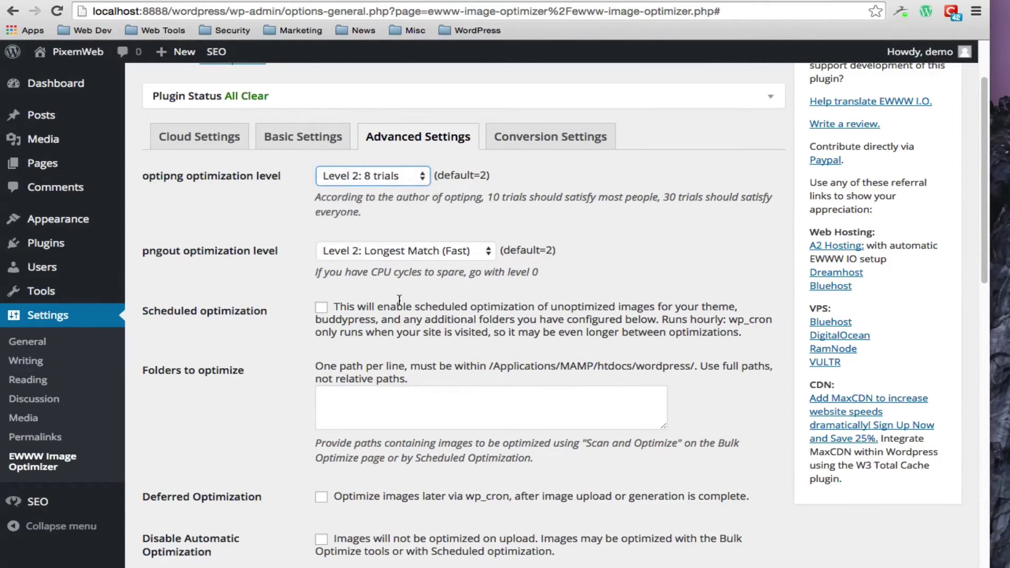
left_click(448, 250)
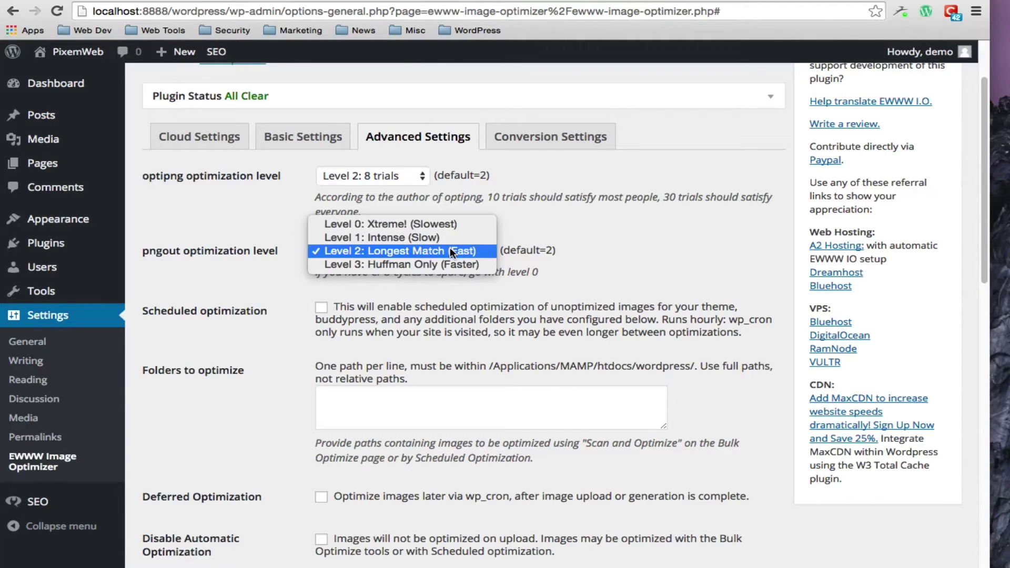
left_click(450, 251)
- Check Disable Automatic Optimization so images are not optimized on upload
scroll(533, 362, "down", 2)
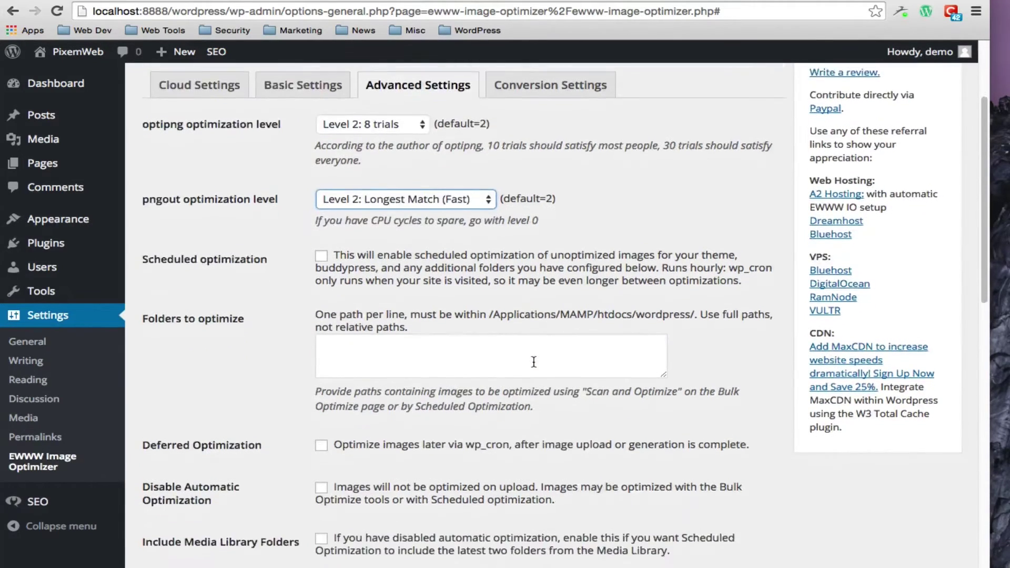
scroll(534, 362, "down", 1)
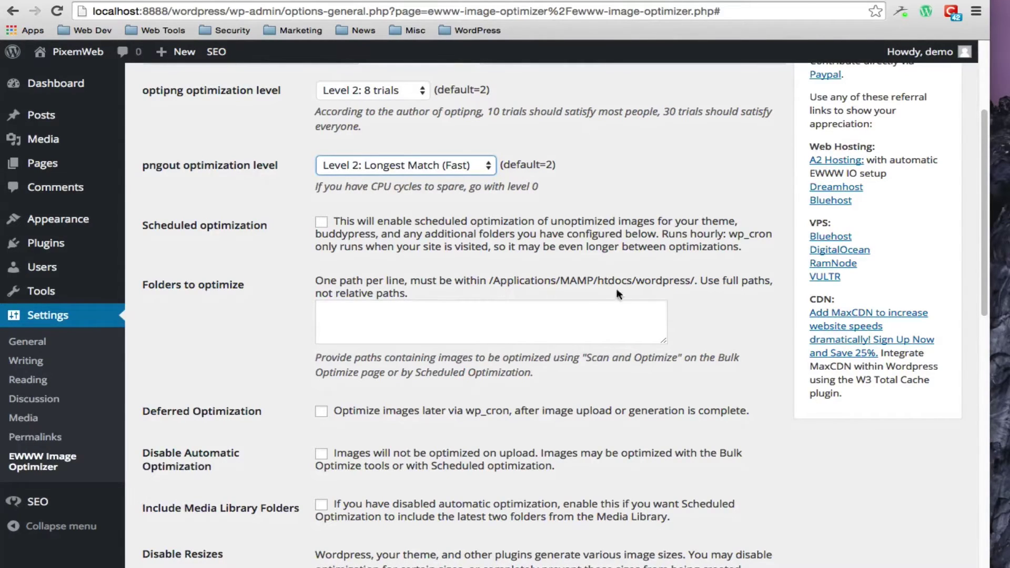
scroll(475, 396, "down", 1)
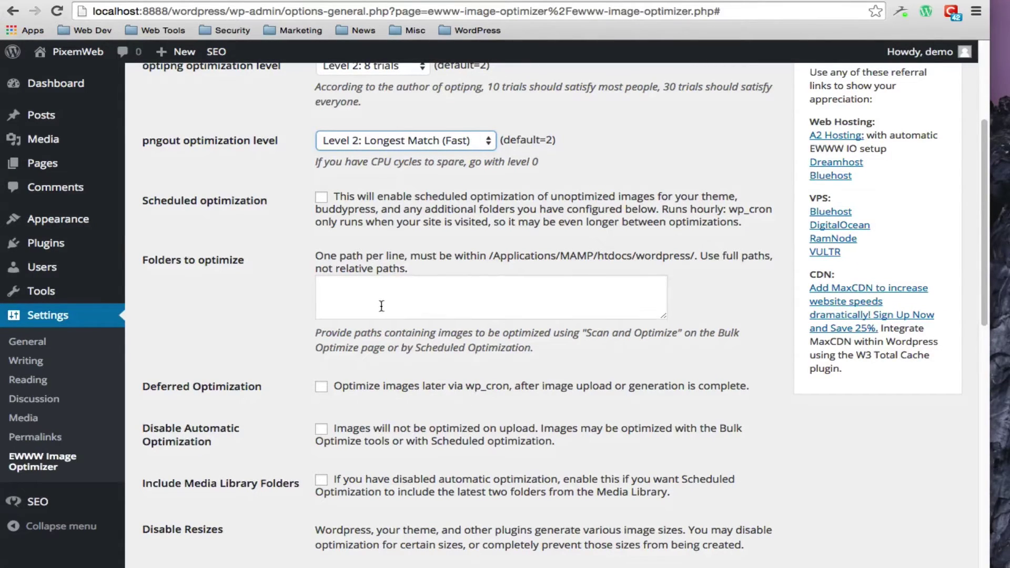
scroll(383, 353, "down", 5)
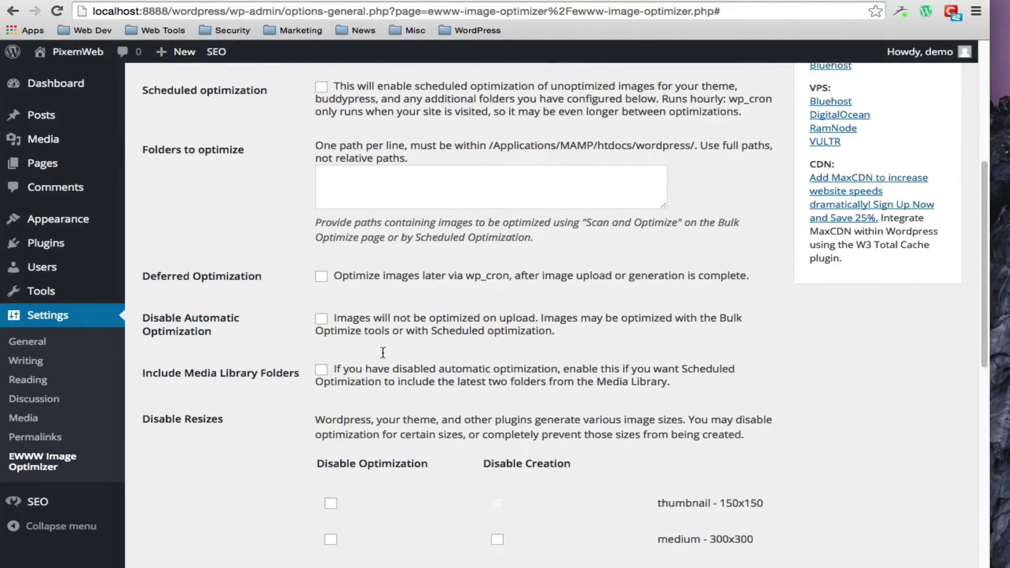
scroll(420, 342, "down", 1)
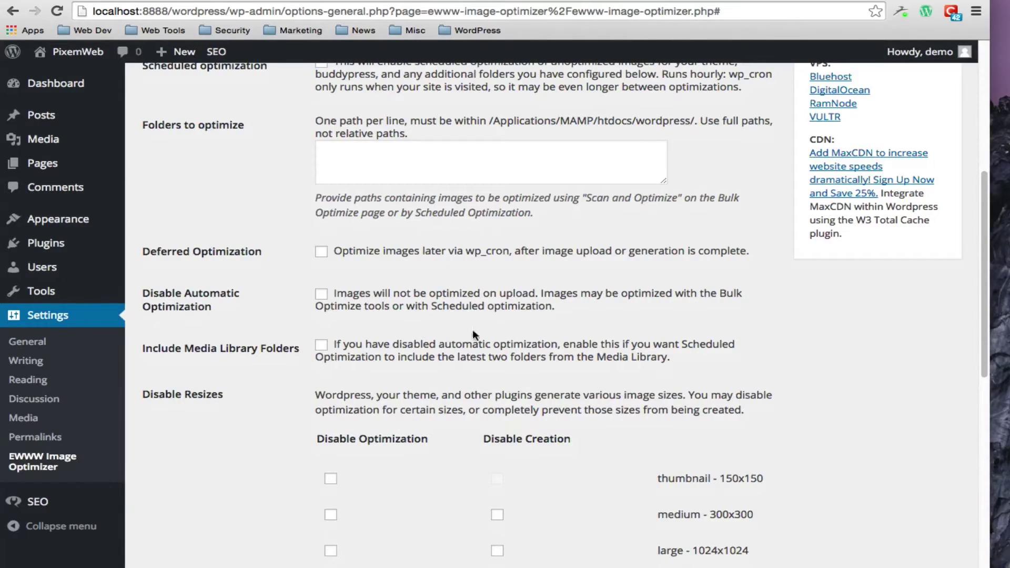
left_click(321, 295)
scroll(823, 414, "down", 3)
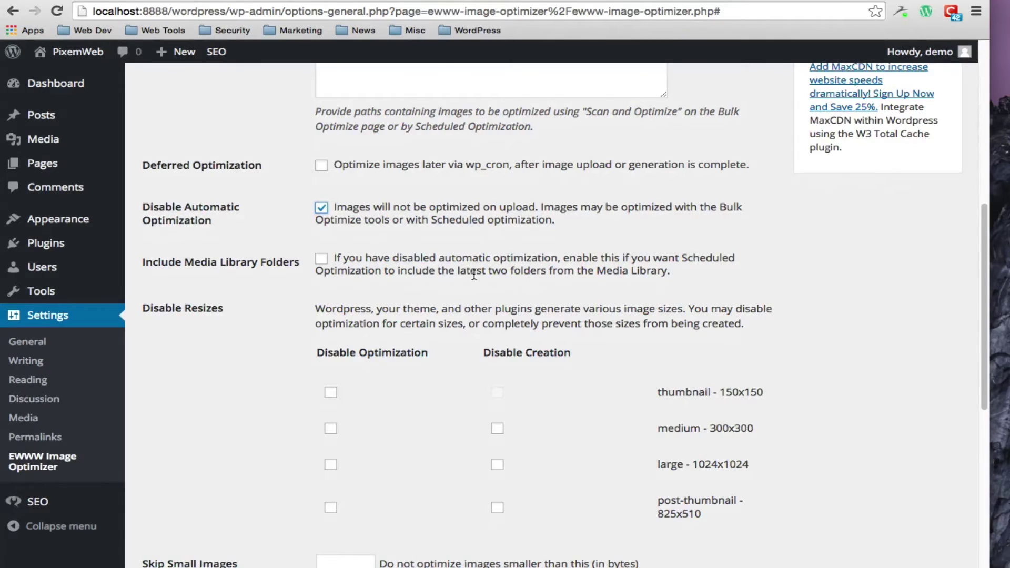
scroll(829, 284, "down", 3)
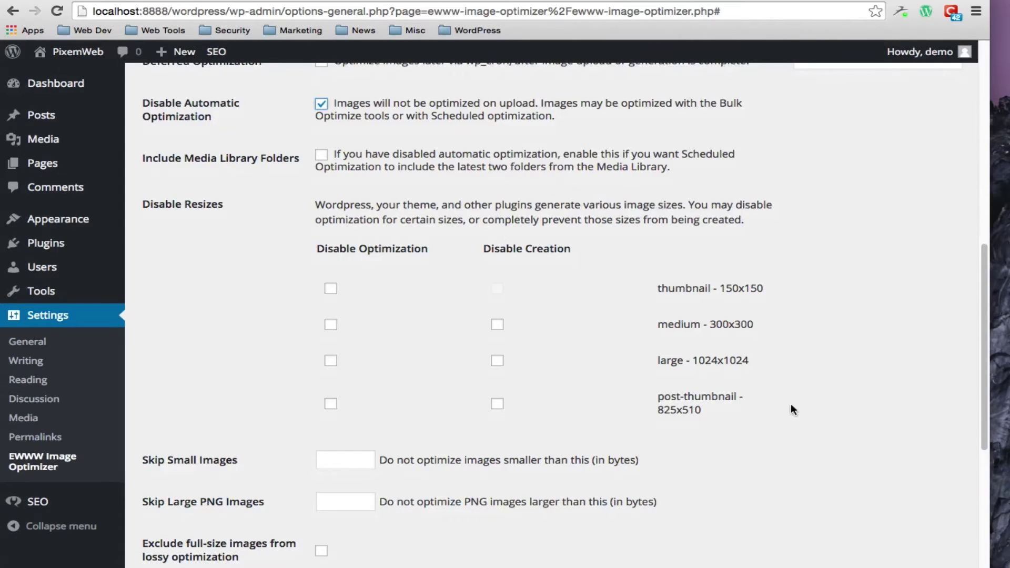
scroll(852, 426, "down", 3)
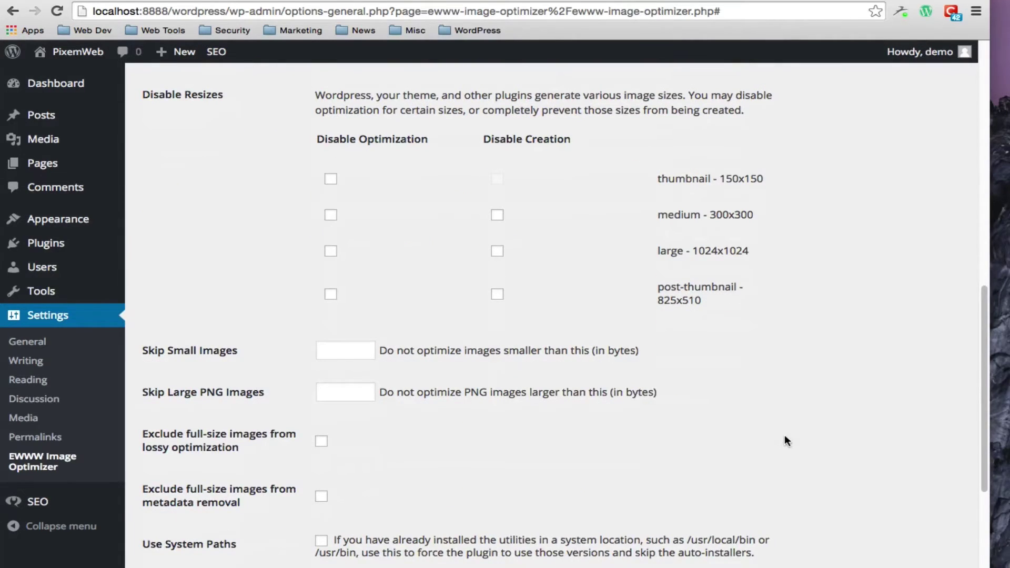
scroll(786, 440, "down", 3)
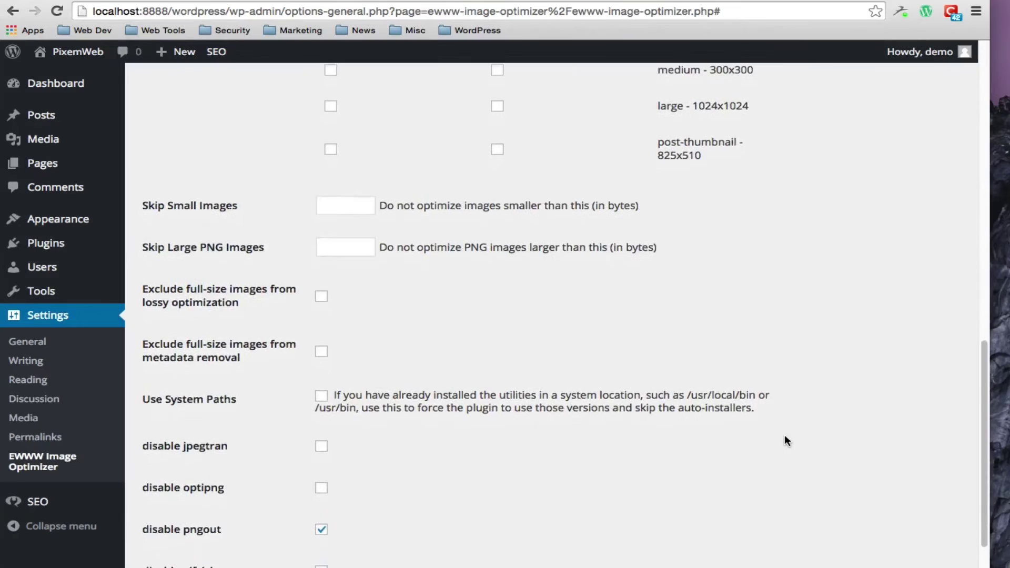
scroll(785, 440, "down", 1)
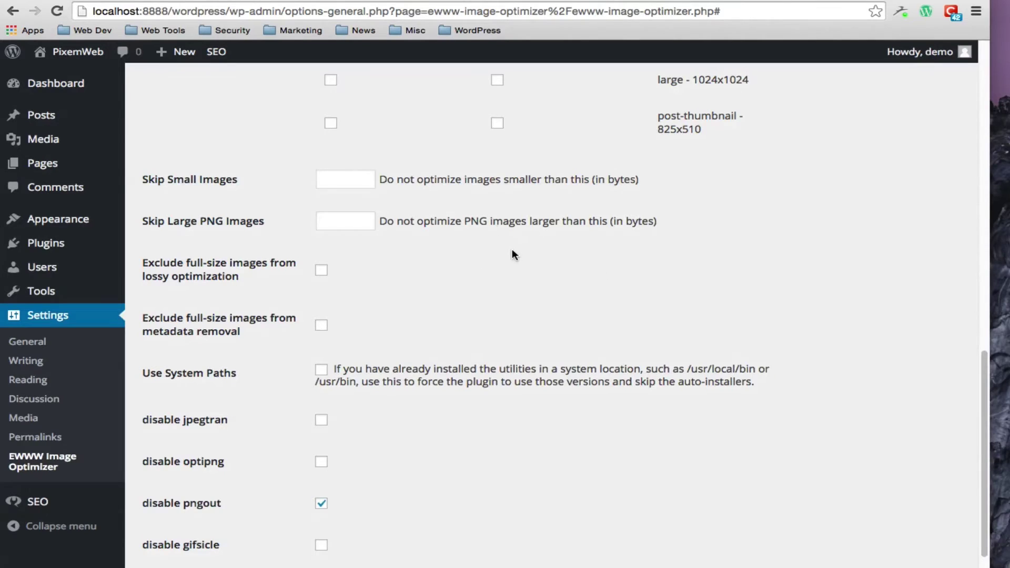
scroll(515, 254, "down", 1)
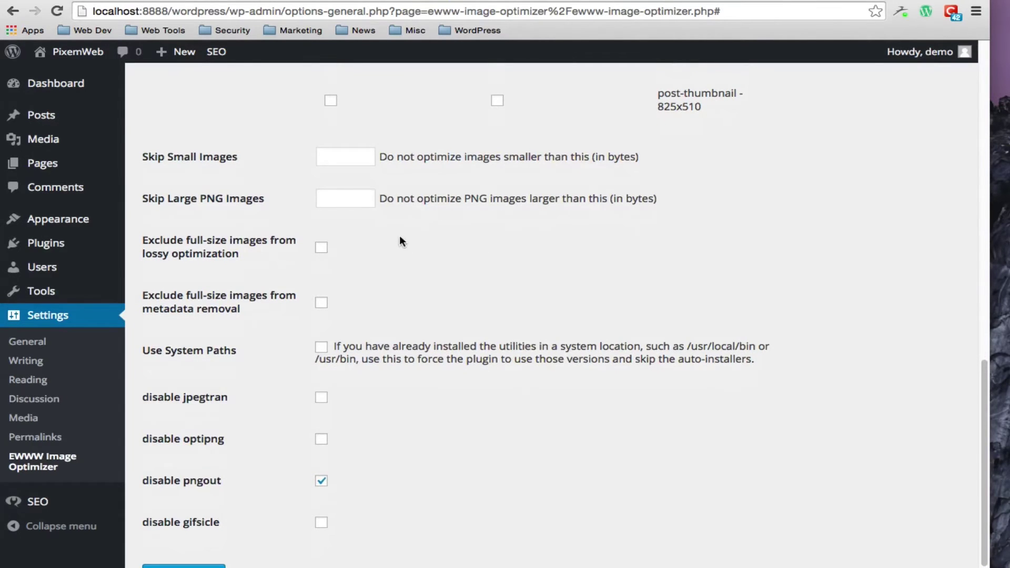
scroll(410, 247, "down", 2)
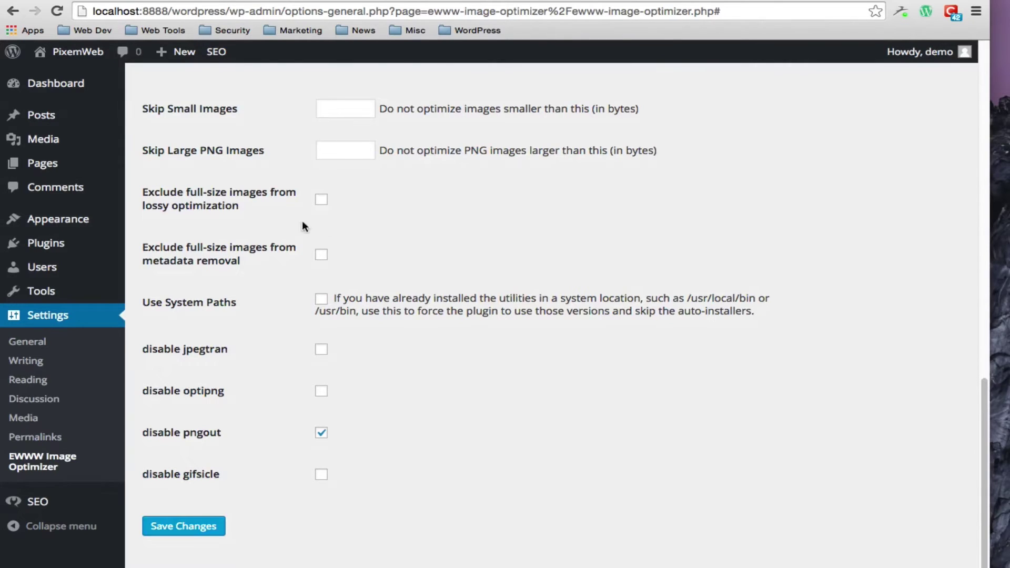
scroll(504, 266, "down", 1)
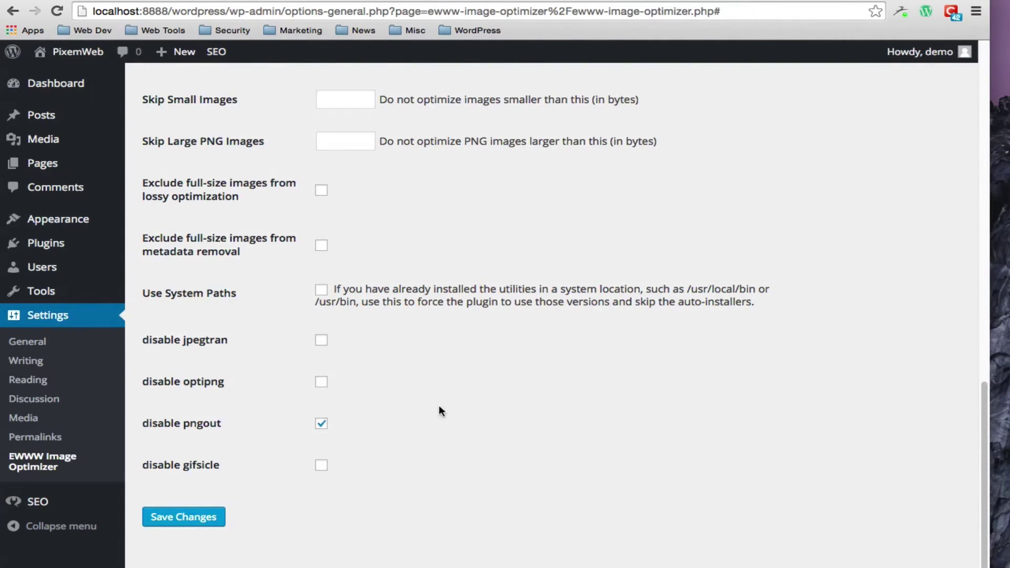
- Save the settings, then enable deleting originals after a successful conversion
left_click(196, 522)
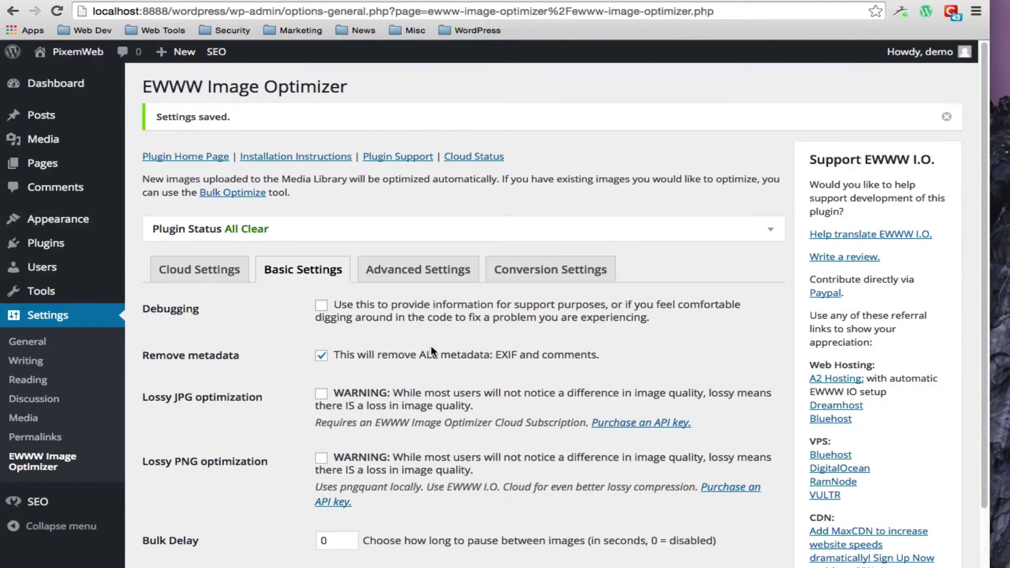
left_click(524, 277)
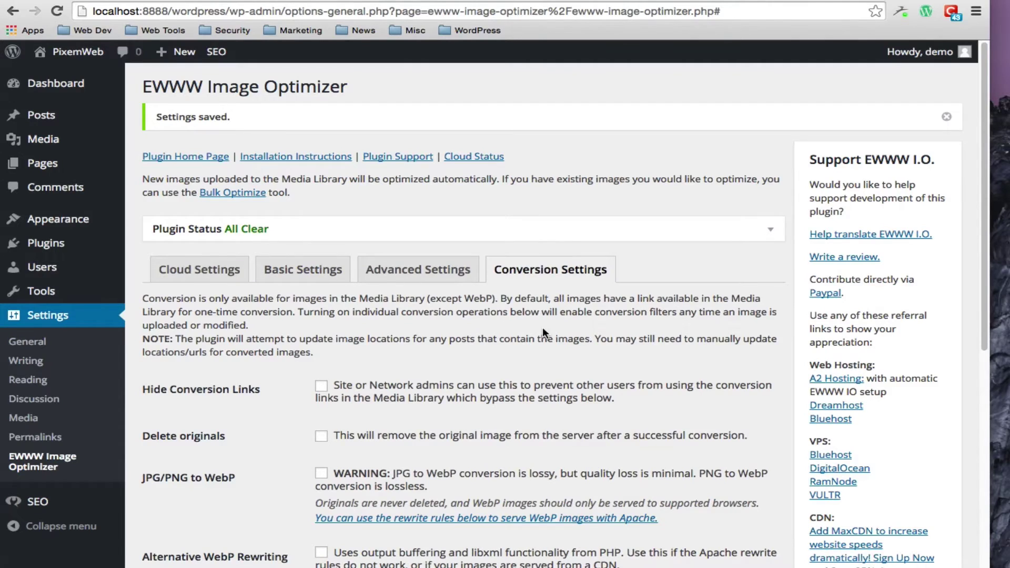
scroll(542, 327, "down", 2)
scroll(543, 332, "down", 3)
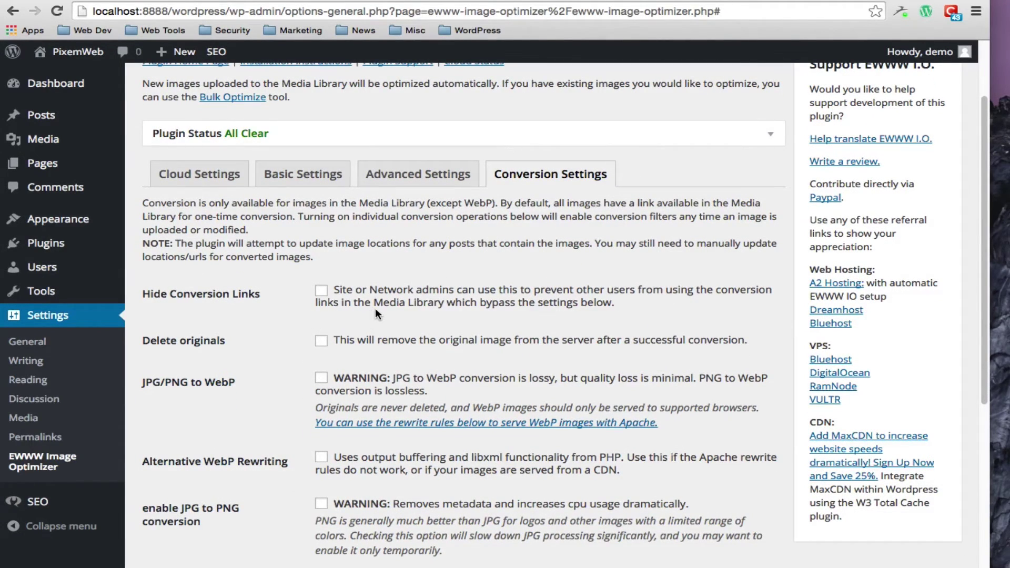
scroll(366, 307, "down", 2)
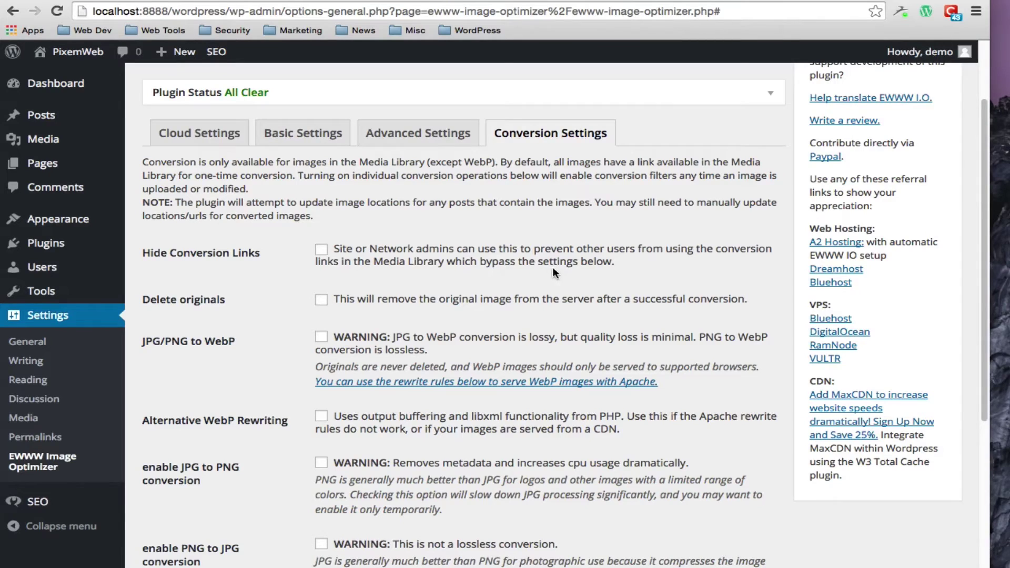
scroll(473, 311, "down", 2)
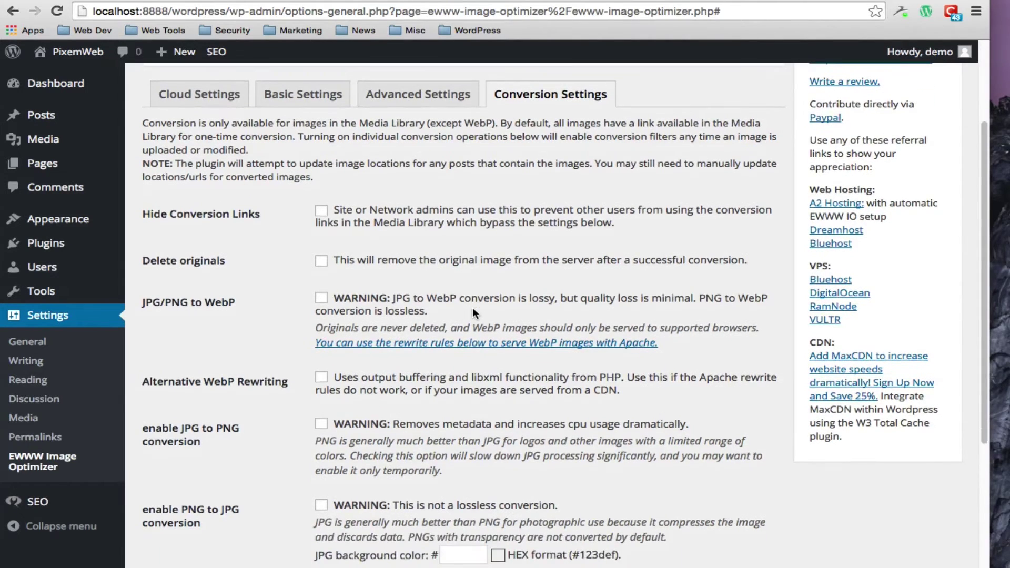
left_click(322, 261)
- Enable GIF to PNG conversion and save the optimizer settings
scroll(257, 333, "down", 3)
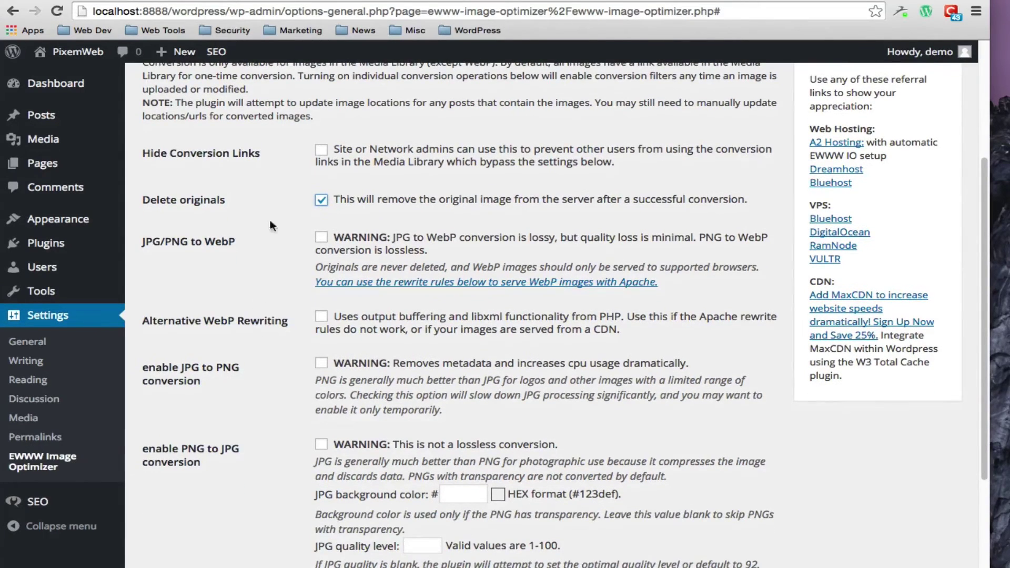
scroll(272, 337, "down", 6)
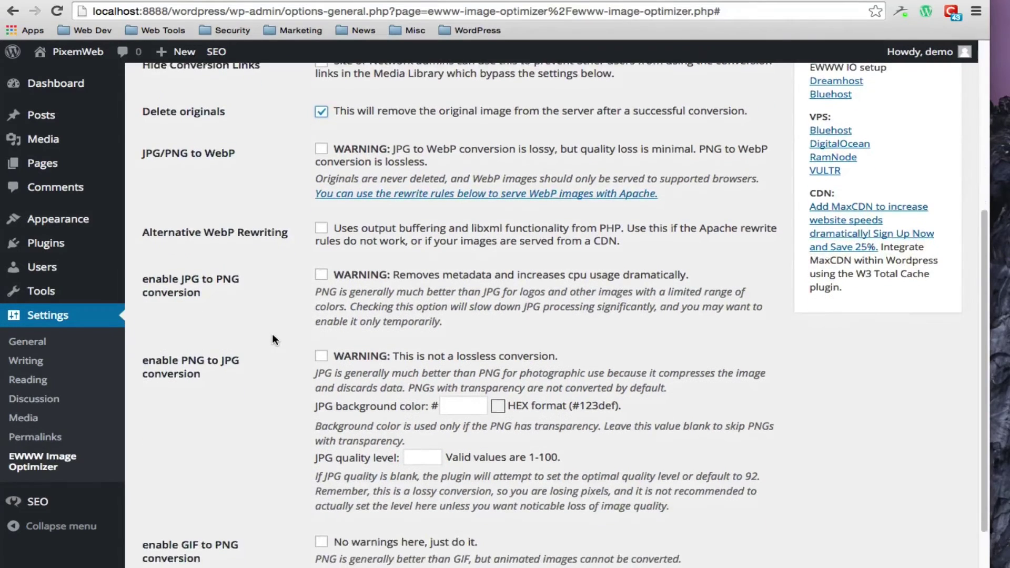
scroll(272, 334, "down", 2)
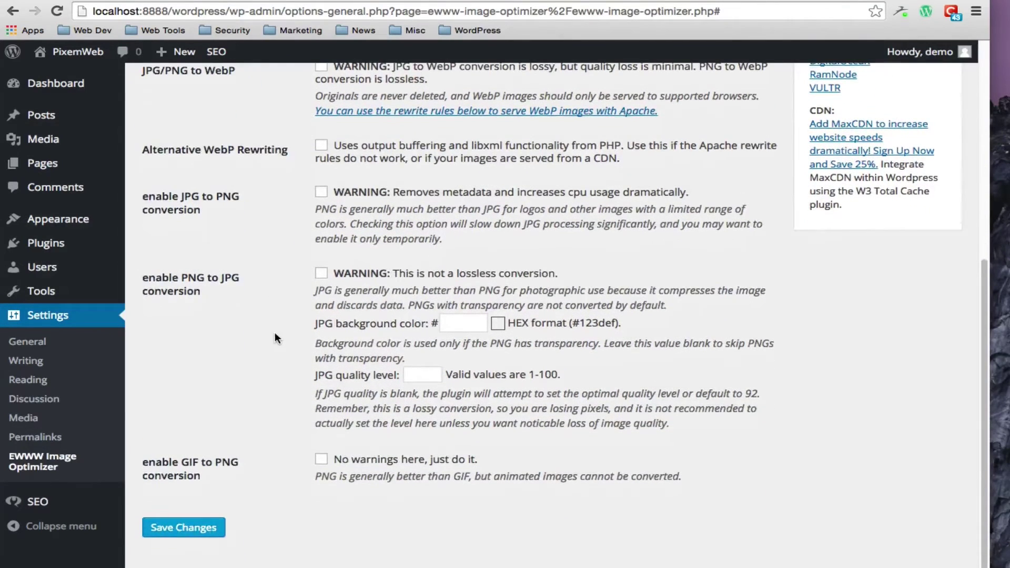
left_click(321, 459)
scroll(518, 446, "down", 1)
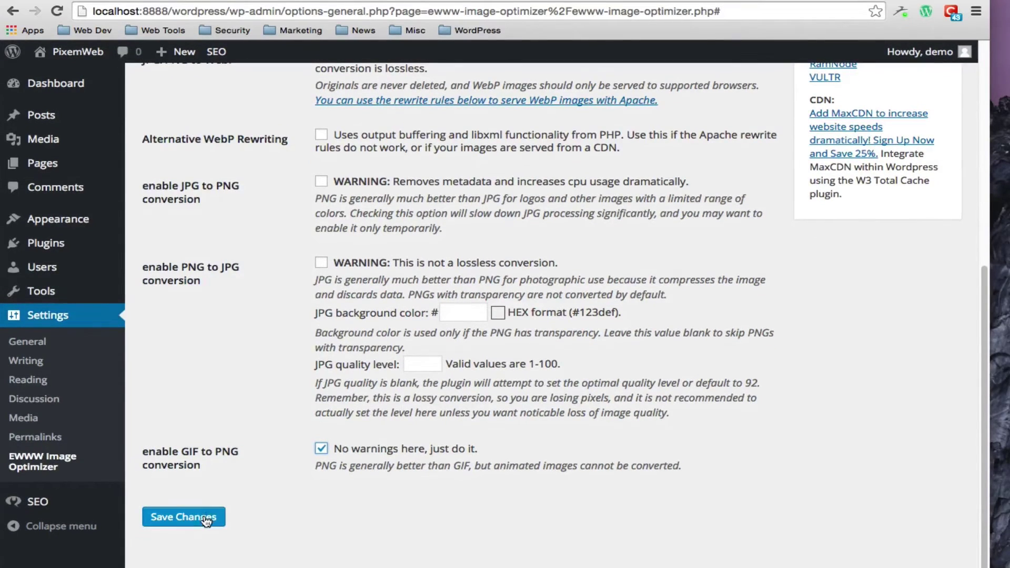
left_click(205, 520)
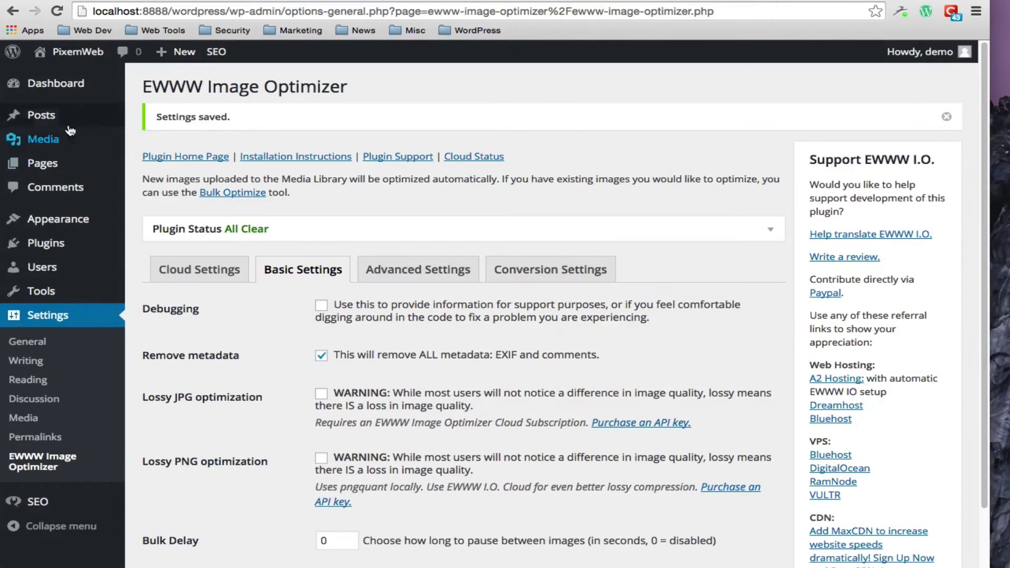
- Upload water.jpeg and surfer.jpeg via Media > Add New and review each image's details page
mouse_move(68, 140)
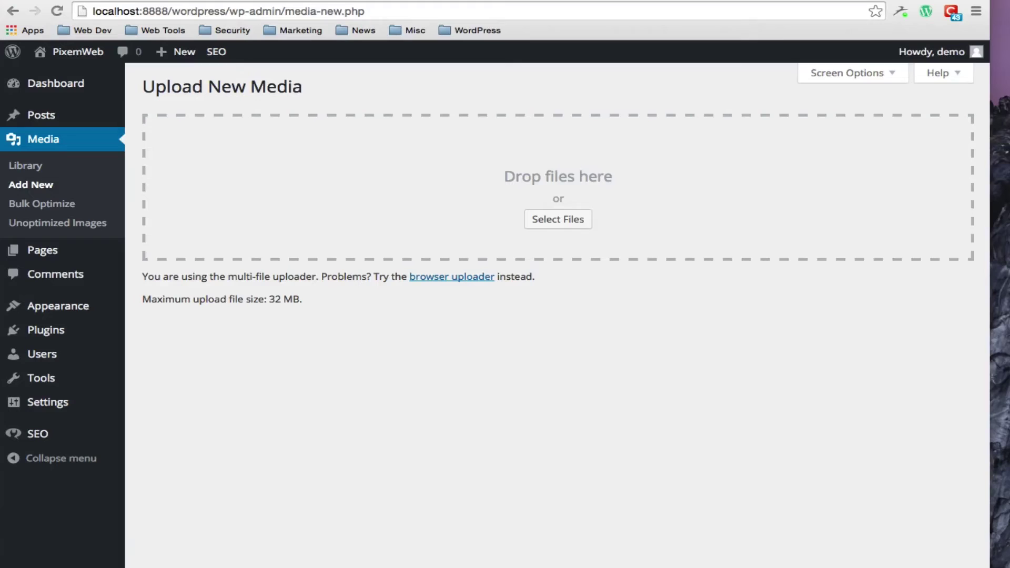
left_click_drag(1000, 221, 567, 202)
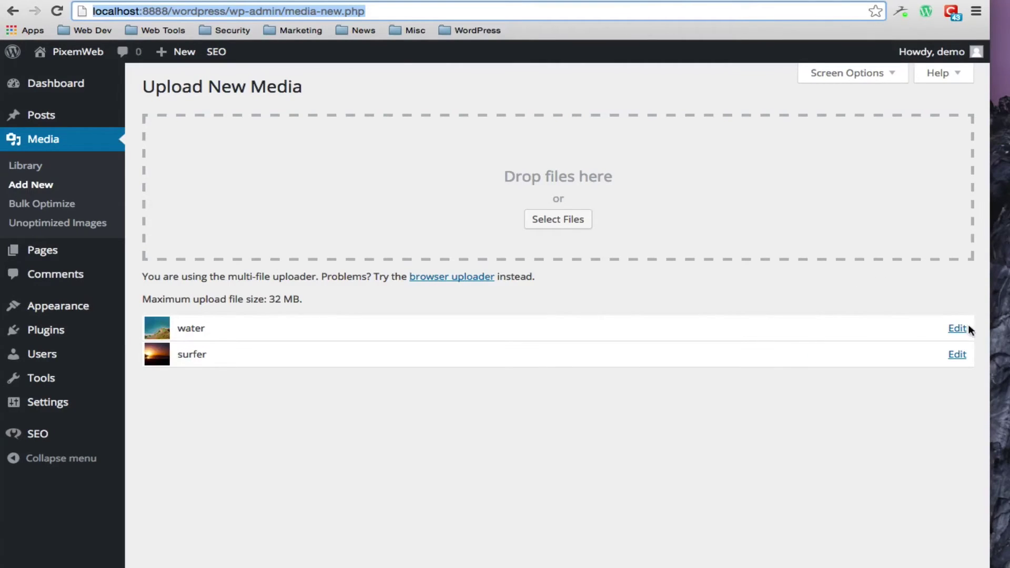
left_click(957, 354)
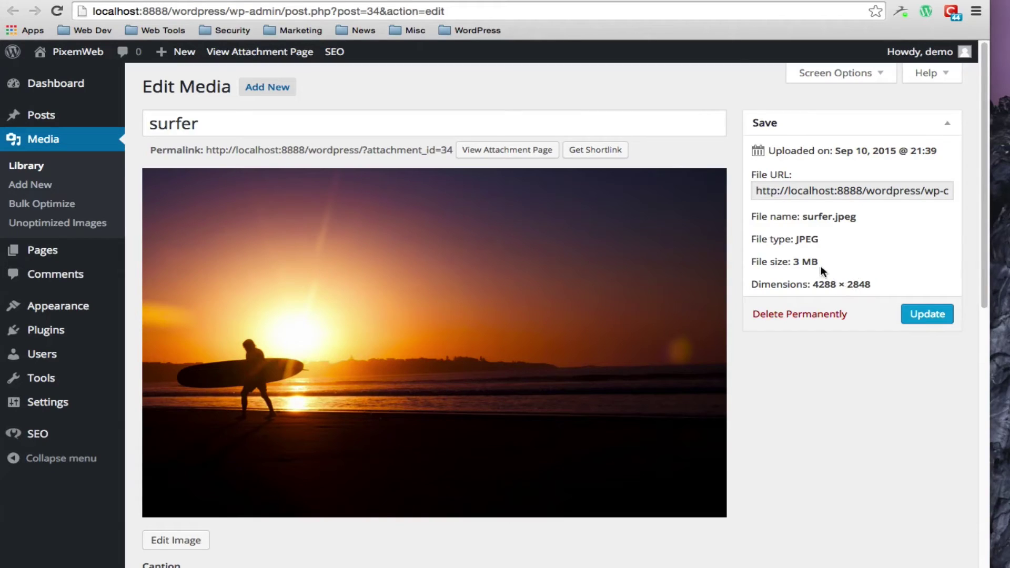
left_click(33, 169)
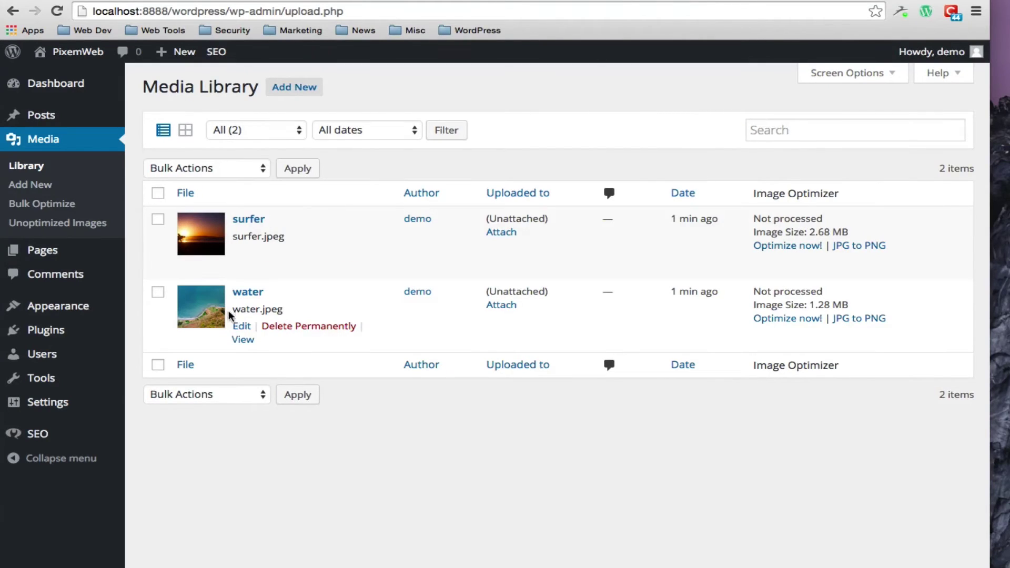
left_click(241, 326)
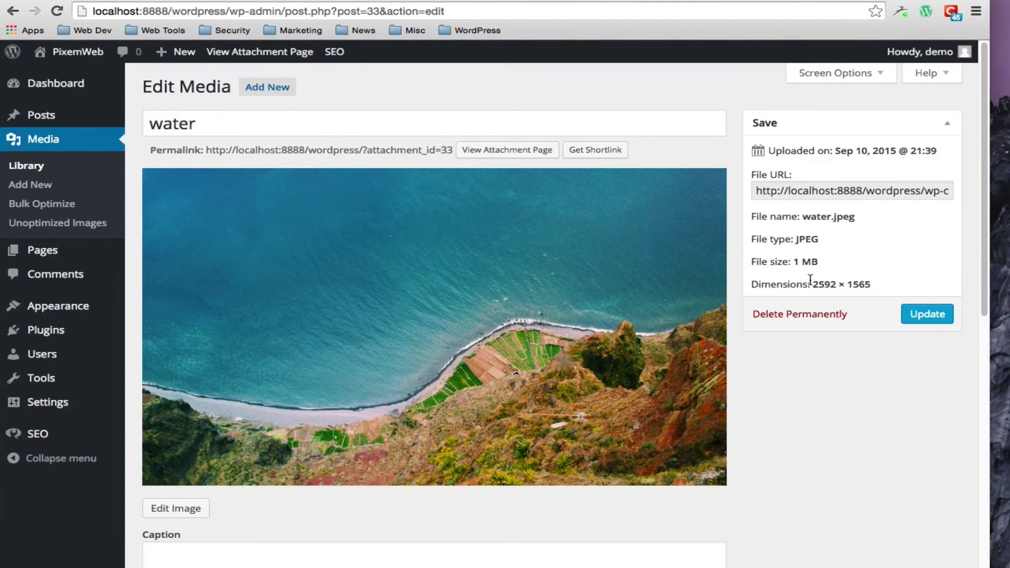
left_click(35, 166)
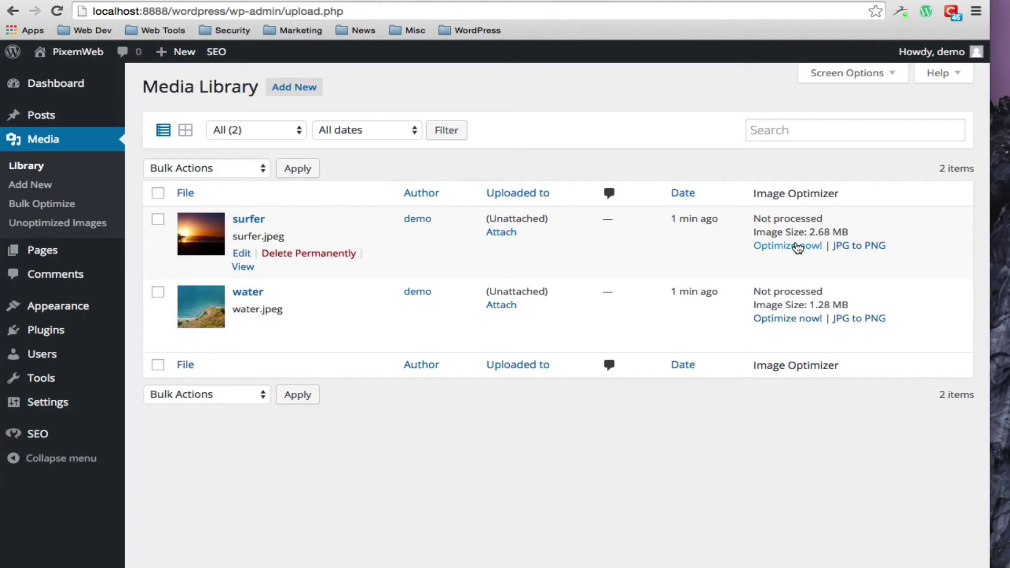
- Run Optimize now! on surfer.jpeg and then water.jpeg in the Media Library
left_click(799, 248)
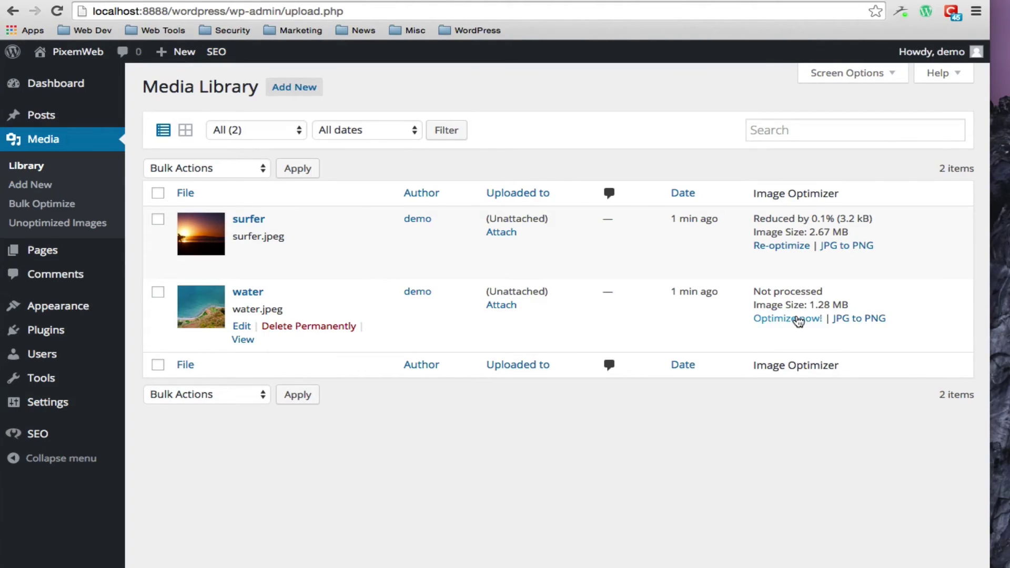
left_click(798, 322)
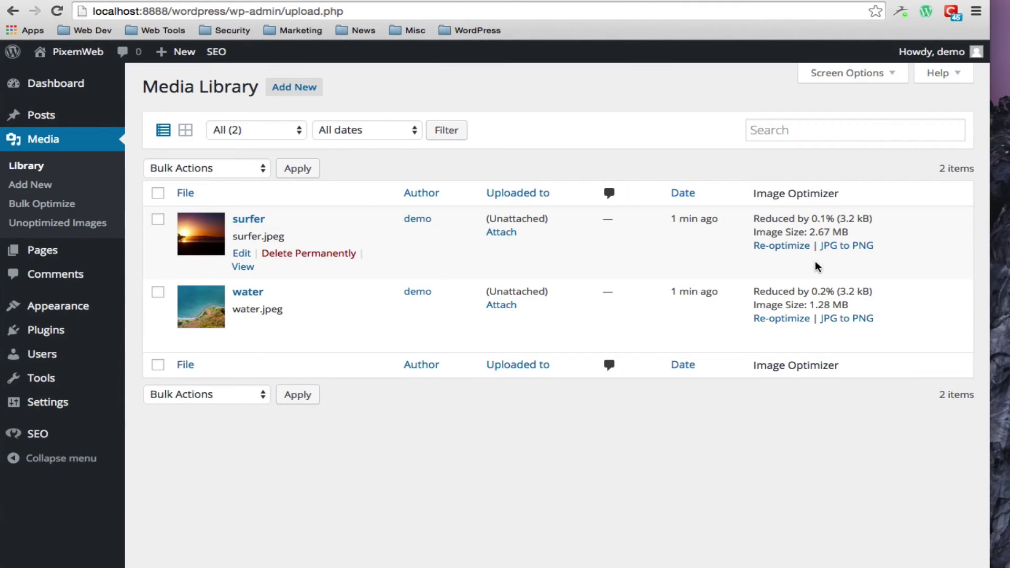
- Activate the Imsanity plugin from Installed Plugins
mouse_move(39, 333)
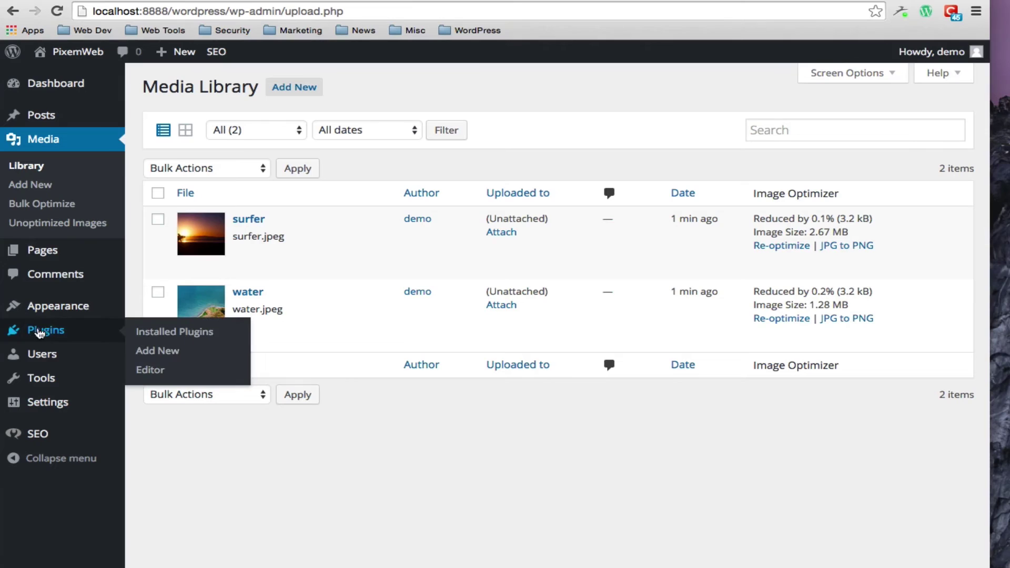
left_click(149, 335)
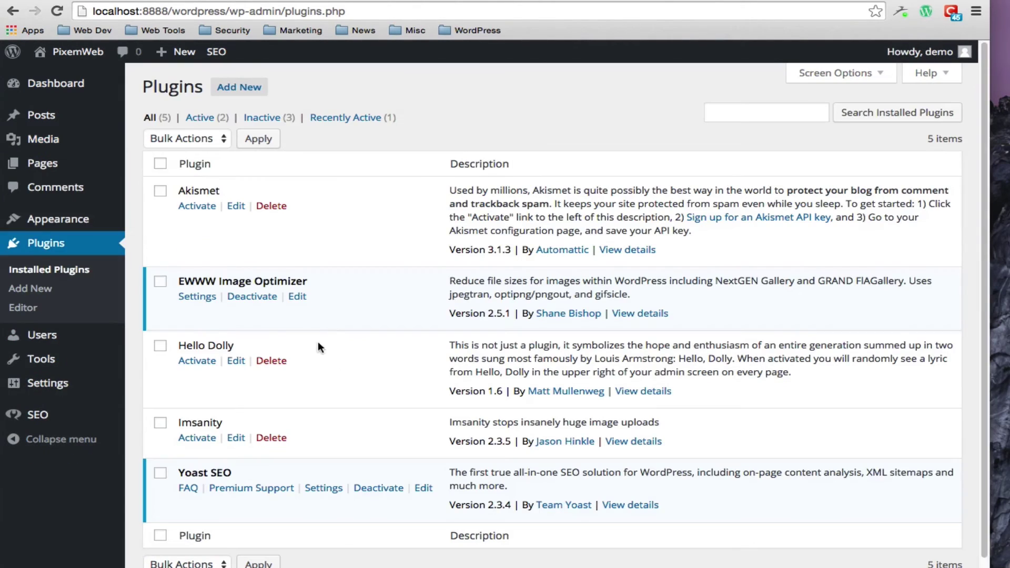
left_click(202, 440)
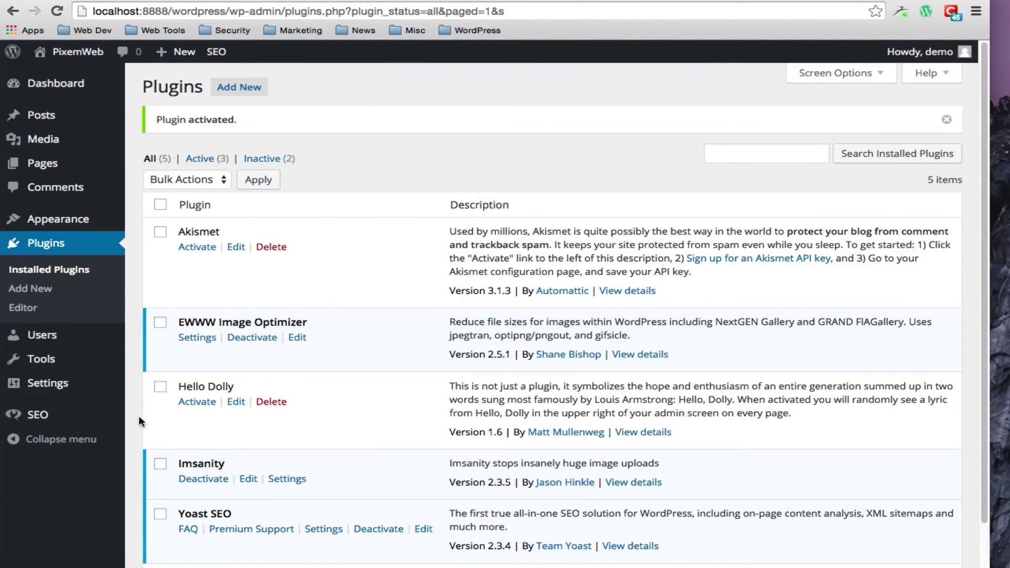
- In Imsanity settings, search for oversized images and resize both checked images to 1140 × 1140
mouse_move(67, 383)
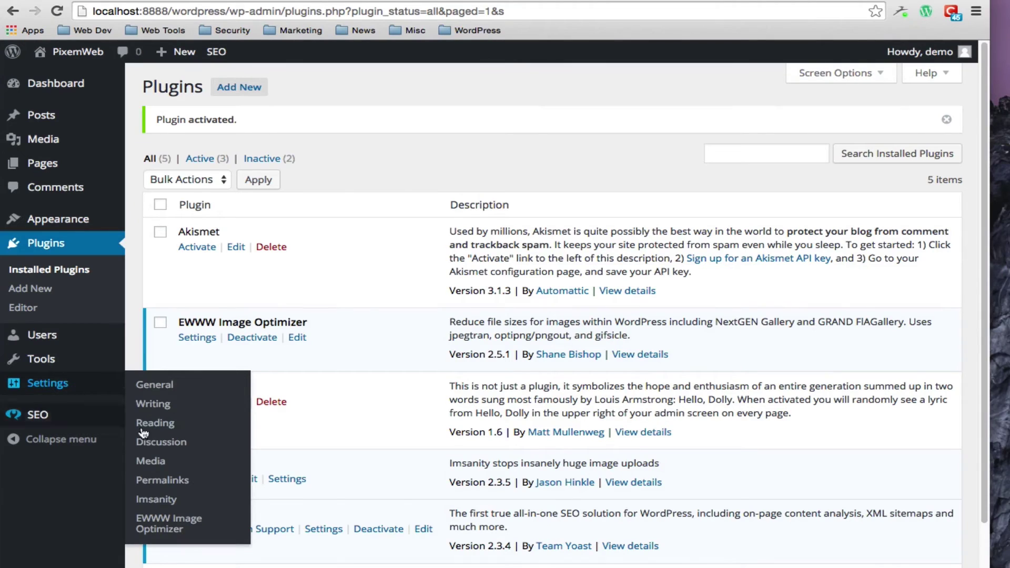
left_click(161, 501)
scroll(414, 491, "down", 6)
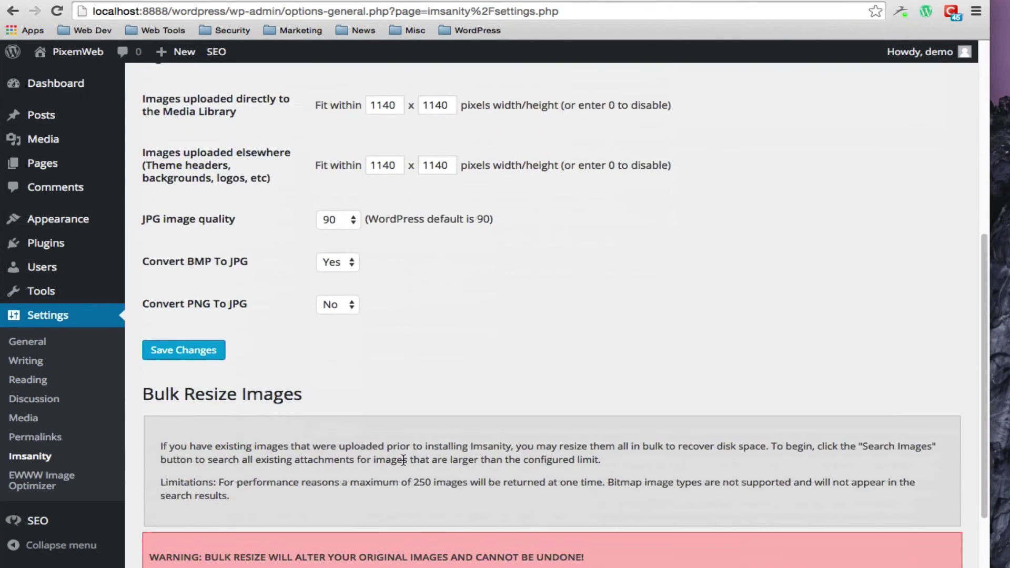
scroll(404, 460, "down", 3)
left_click(220, 516)
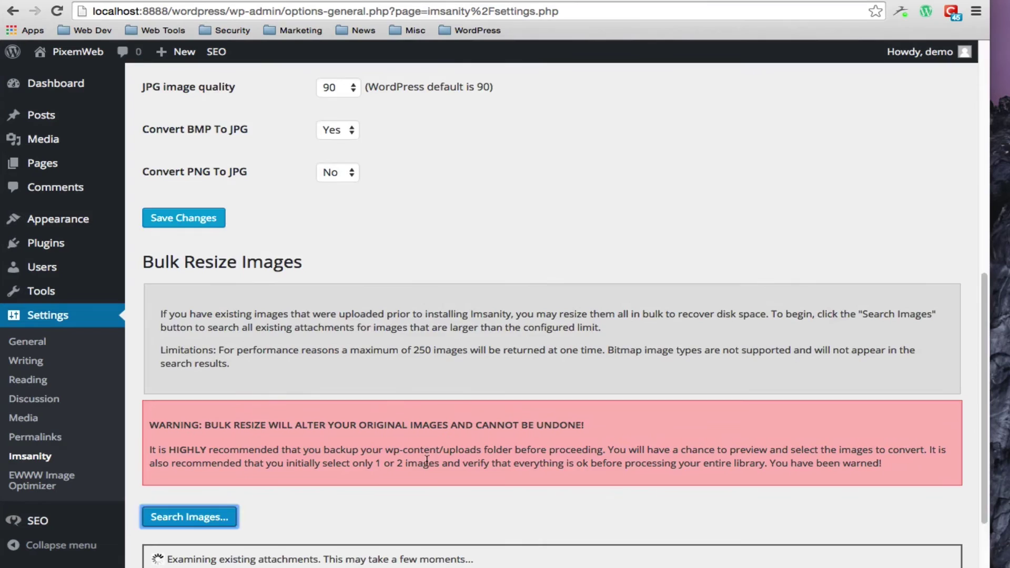
scroll(426, 461, "down", 4)
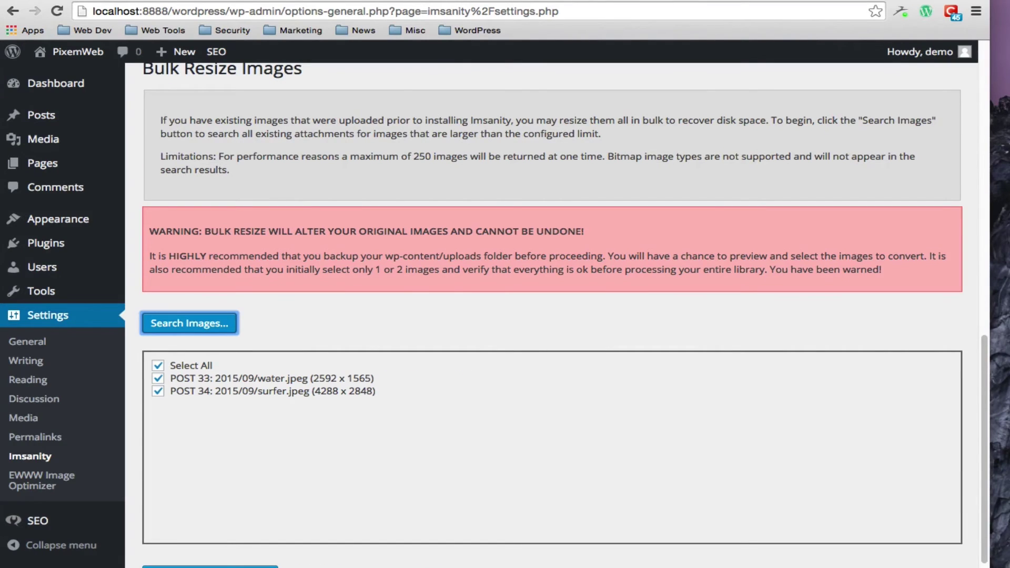
scroll(552, 316, "down", 5)
left_click(210, 324)
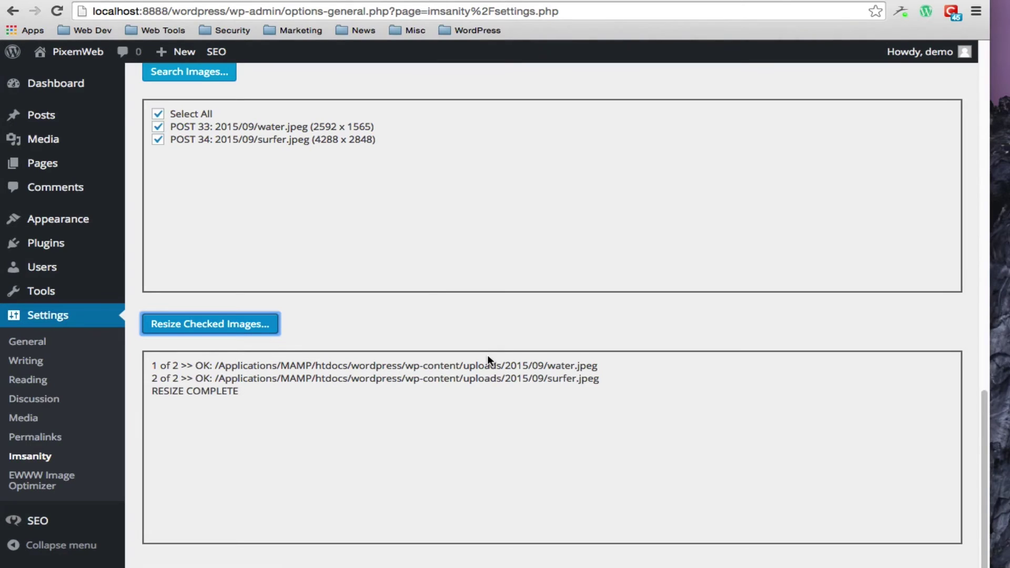
scroll(348, 261, "up", 5)
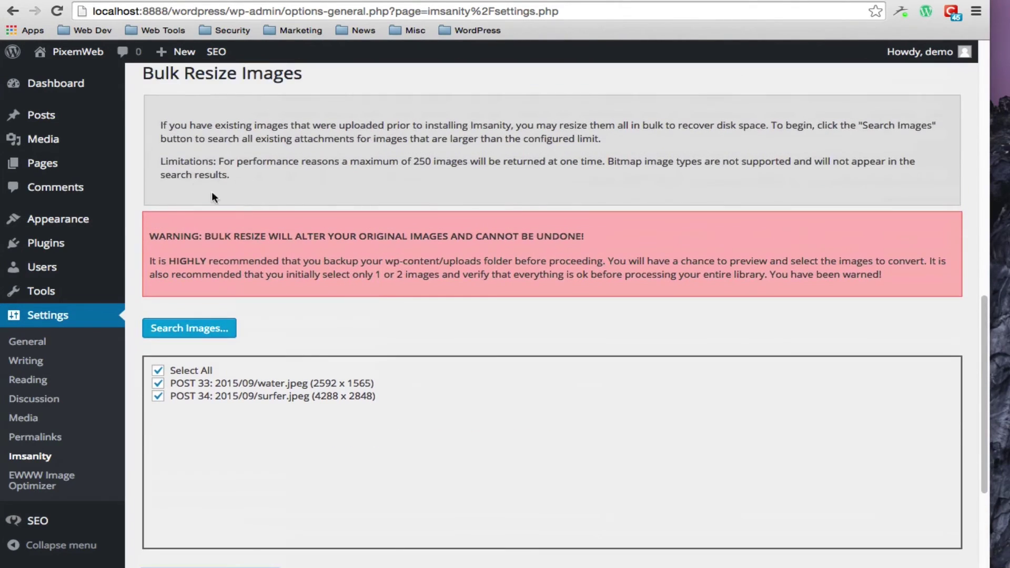
- Check surfer.jpeg's details show 1140 × 757 at about 72 kB, then return to the Media Library
mouse_move(63, 150)
left_click(148, 141)
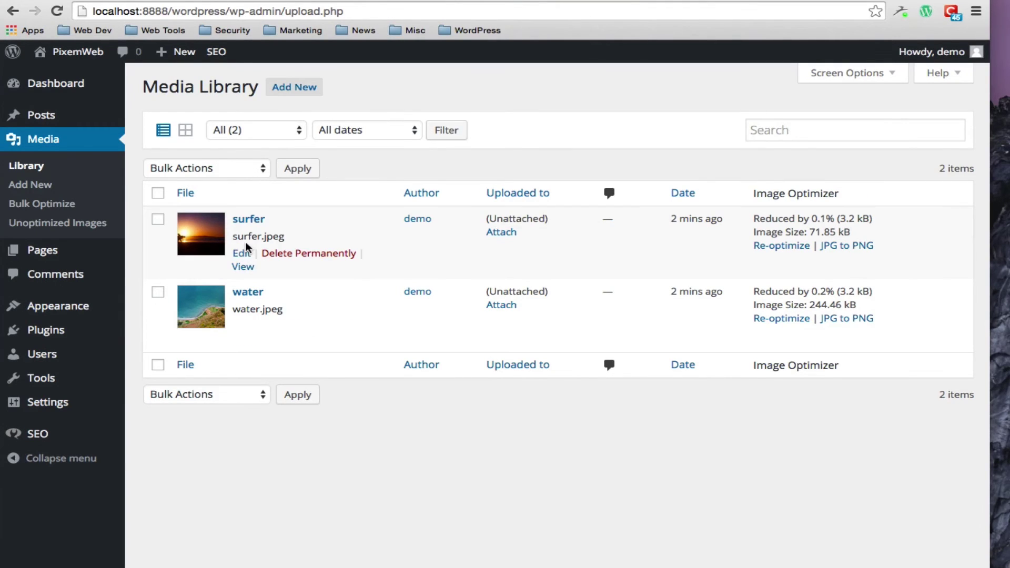
left_click(242, 254)
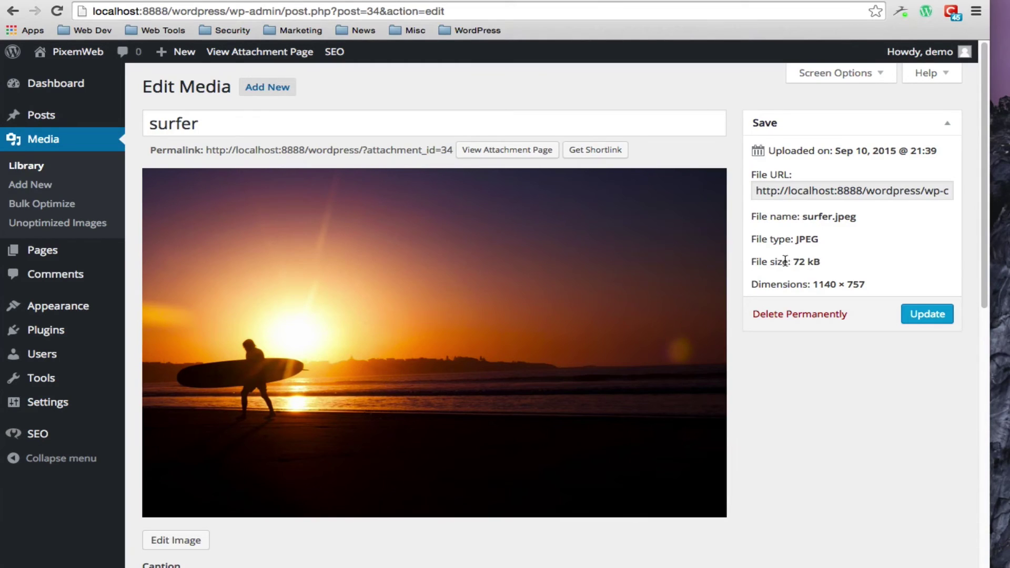
left_click(38, 167)
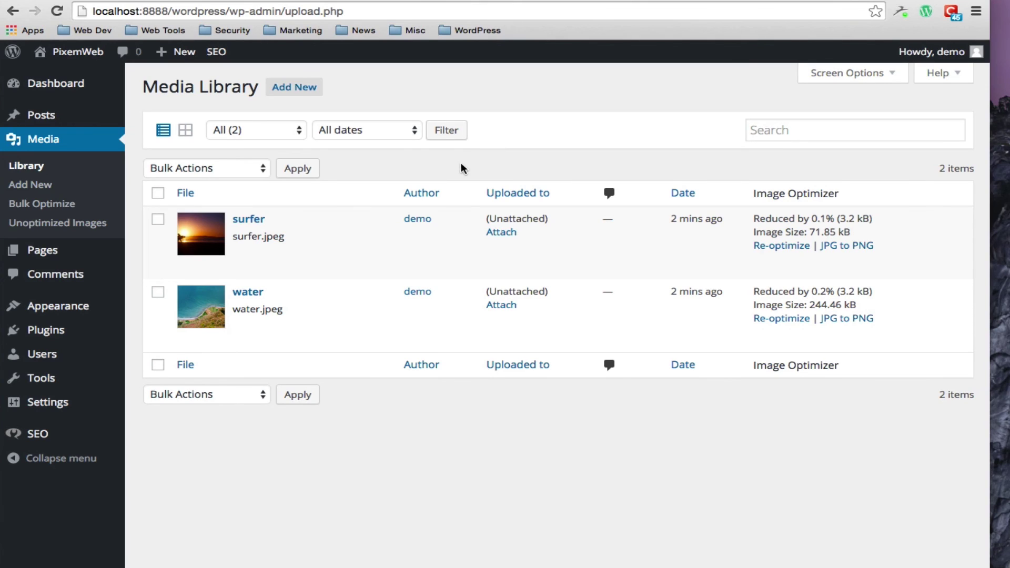
- Go to the Installed Plugins list showing EWWW Image Optimizer, Imsanity and Yoast SEO active
mouse_move(30, 336)
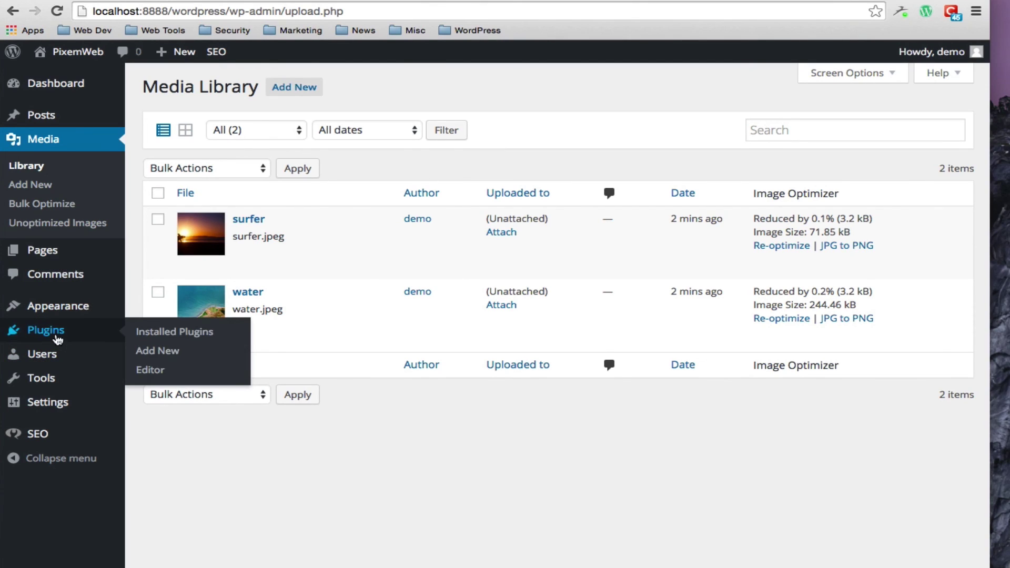
left_click(160, 334)
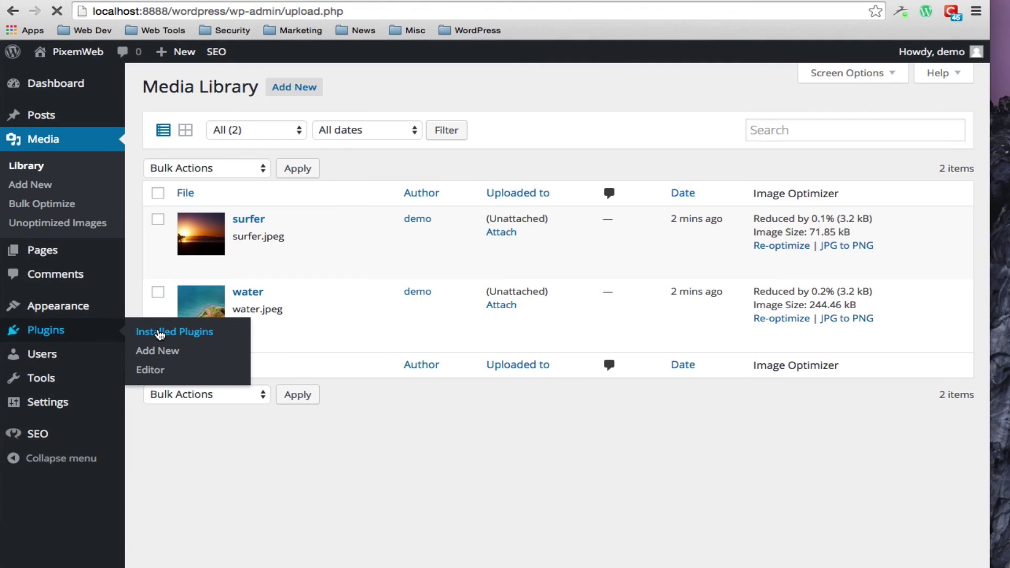